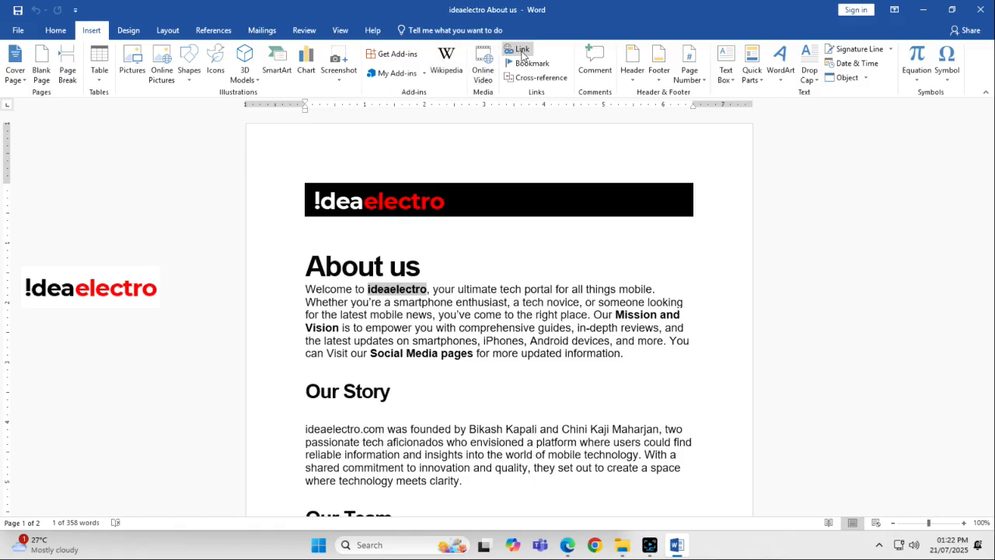
pyautogui.click(520, 51)
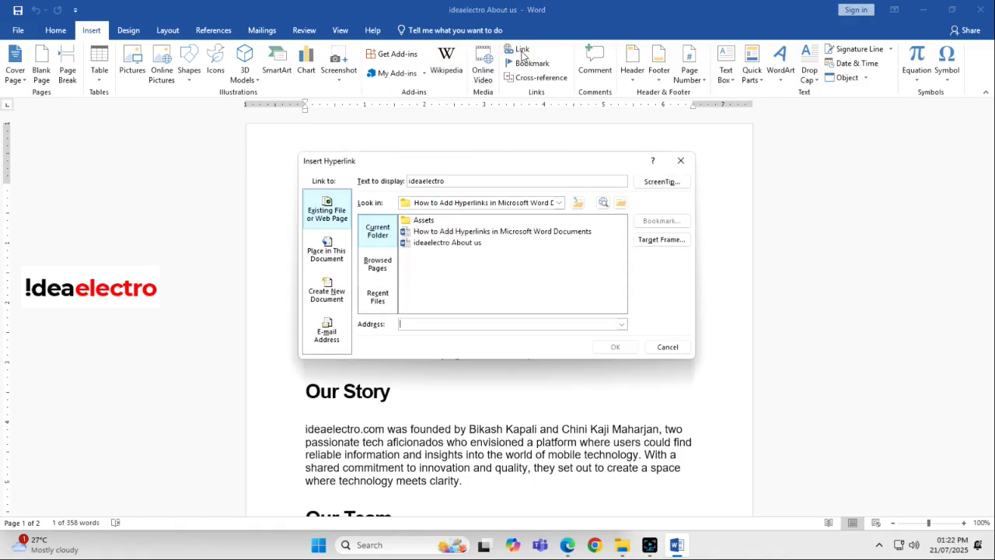
pyautogui.click(680, 160)
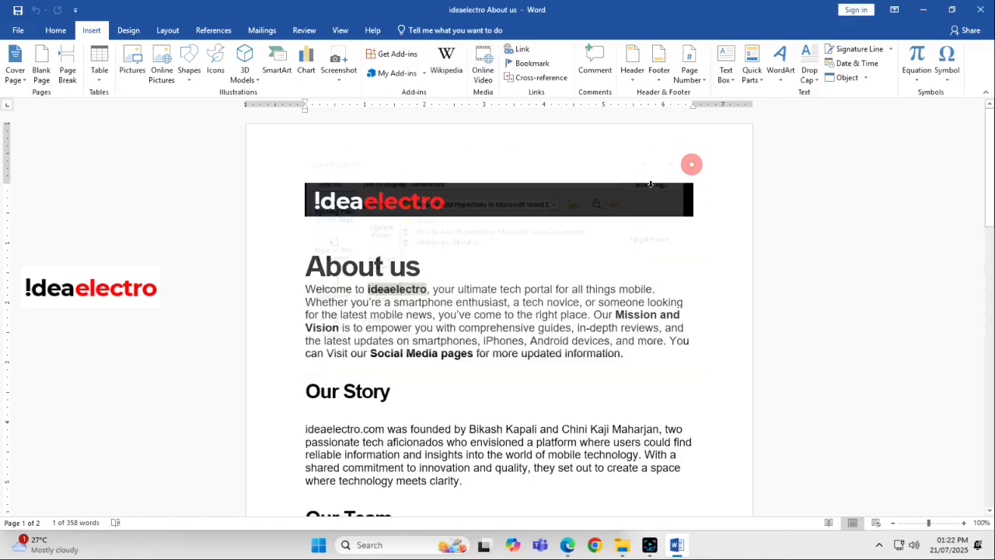
pyautogui.rightClick(396, 291)
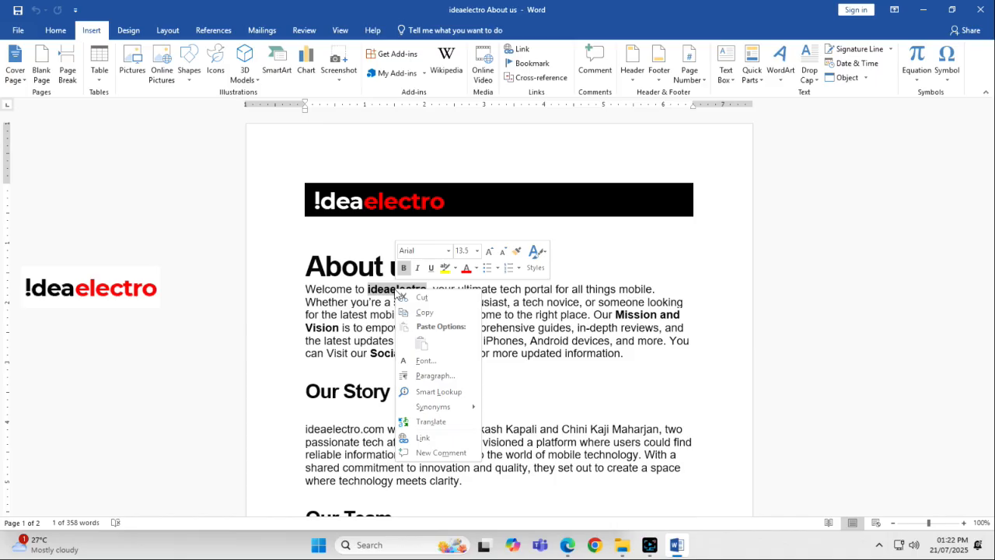
pyautogui.click(429, 437)
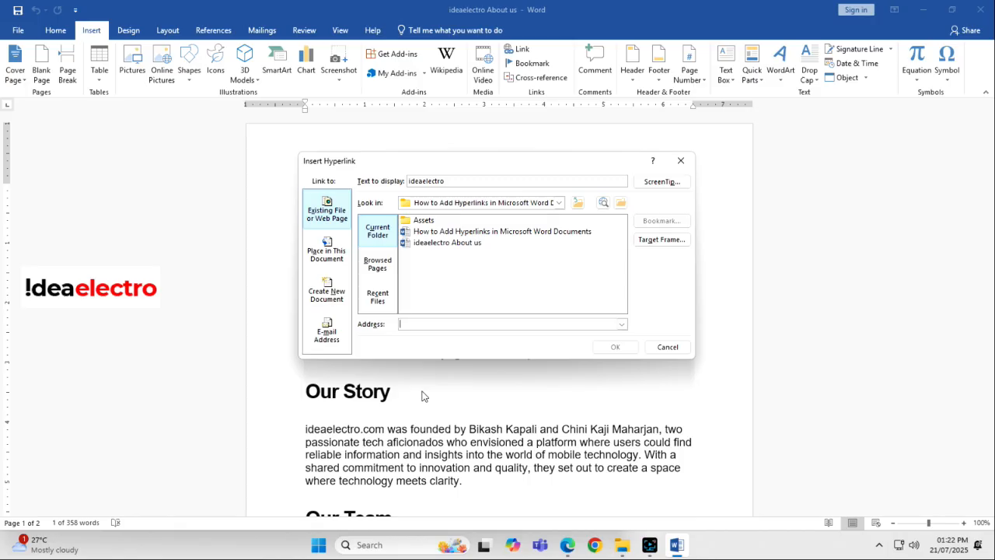
pyautogui.click(336, 217)
pyautogui.write('h')
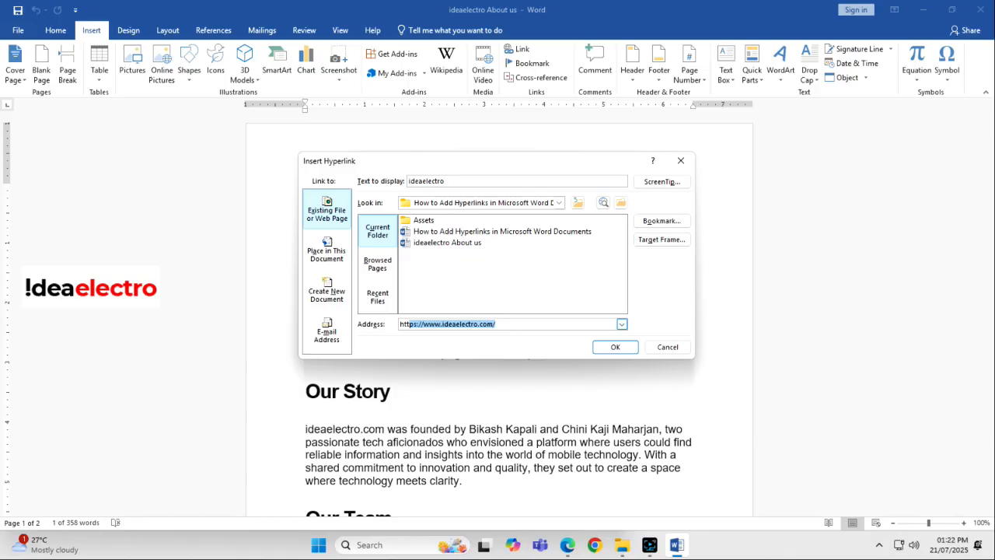
pyautogui.write('ttps://www.ideaelectro.com/')
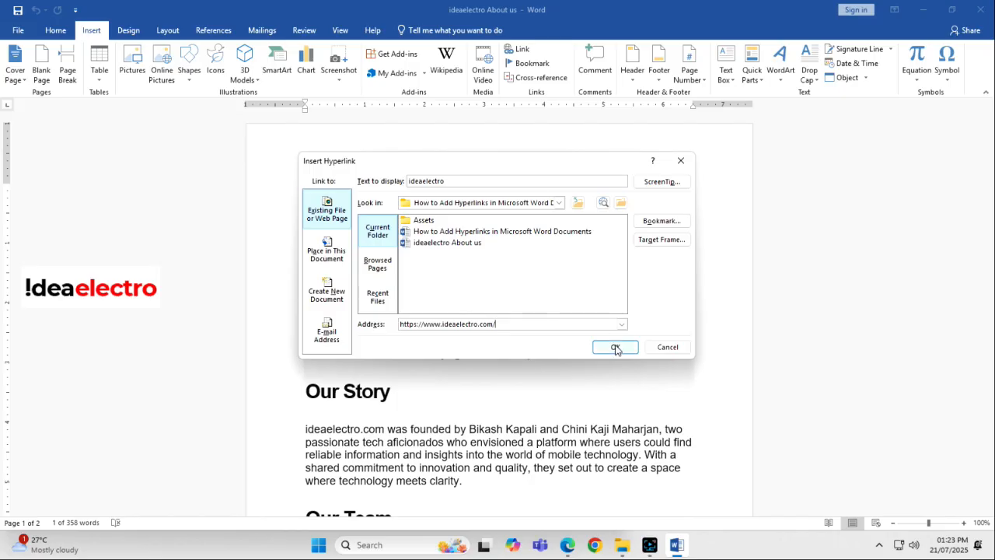
pyautogui.doubleClick(464, 179)
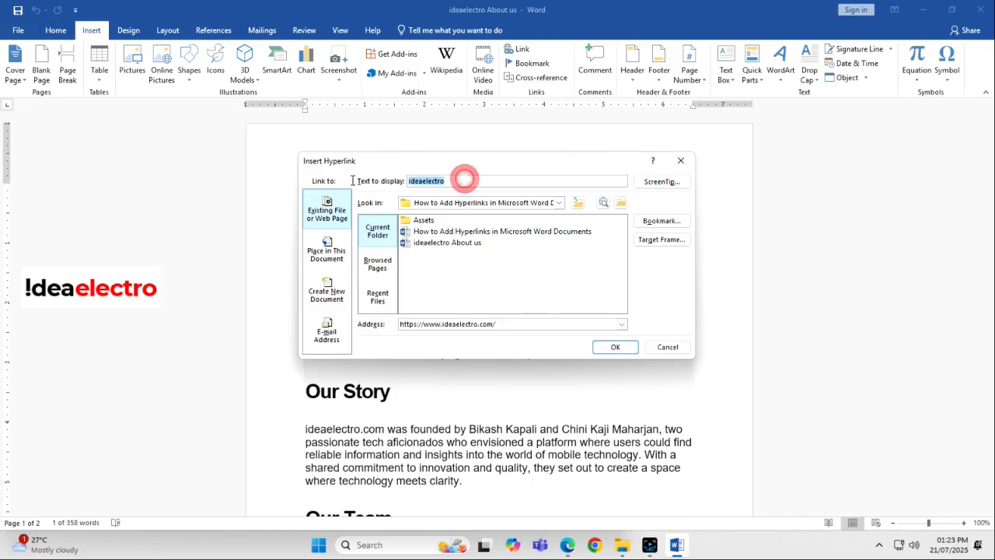
pyautogui.click(457, 179)
pyautogui.click(616, 348)
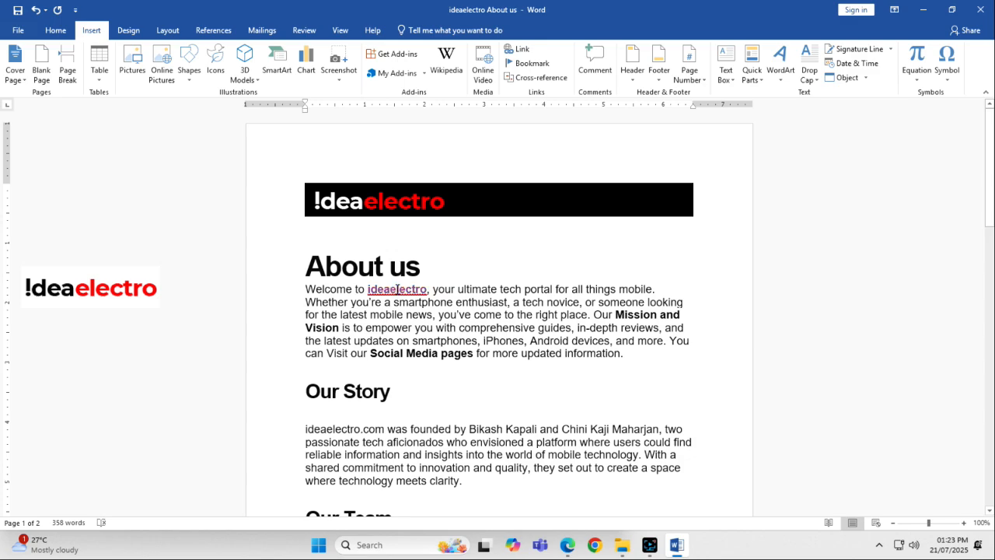
pyautogui.keyDown('ctrl'); pyautogui.click(397, 289); pyautogui.keyUp('ctrl')
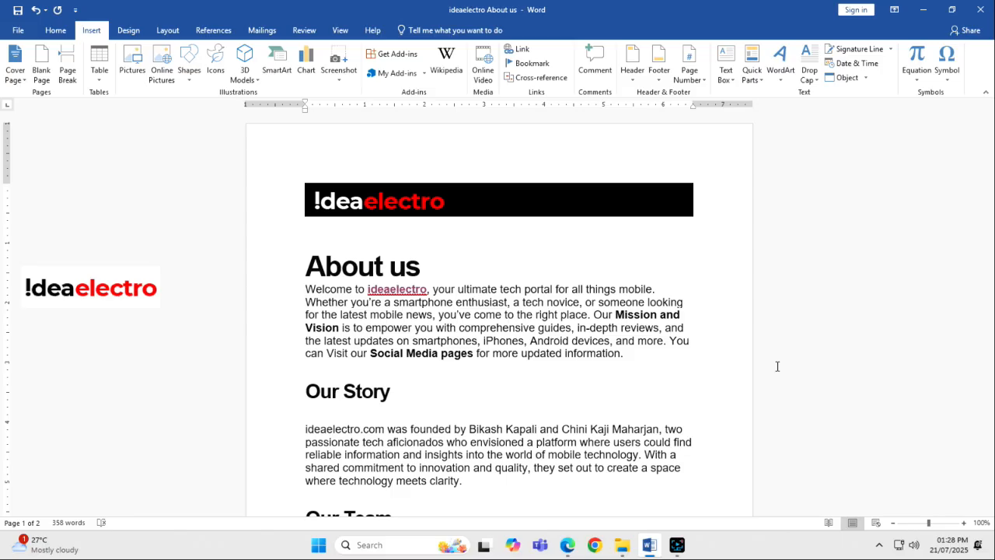
pyautogui.click(367, 204)
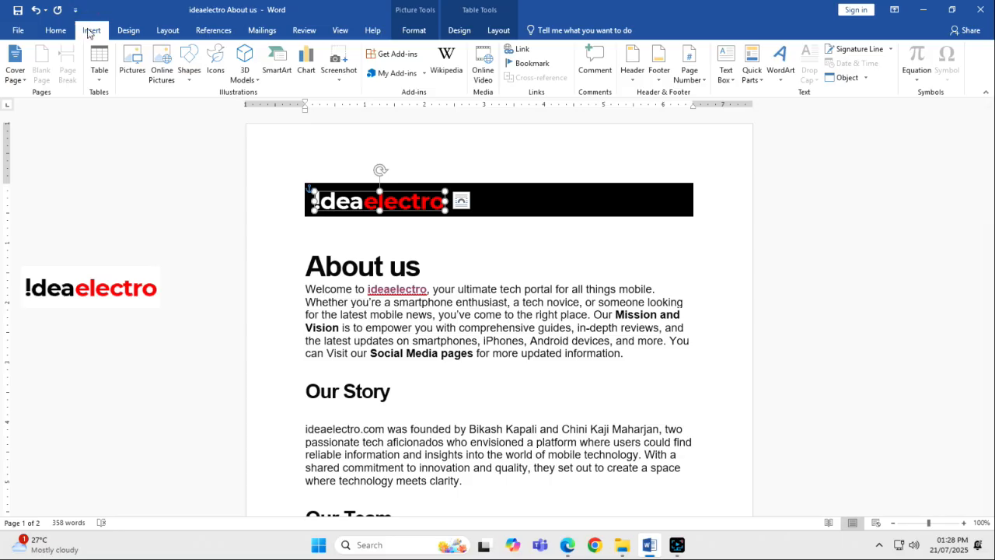
pyautogui.click(519, 50)
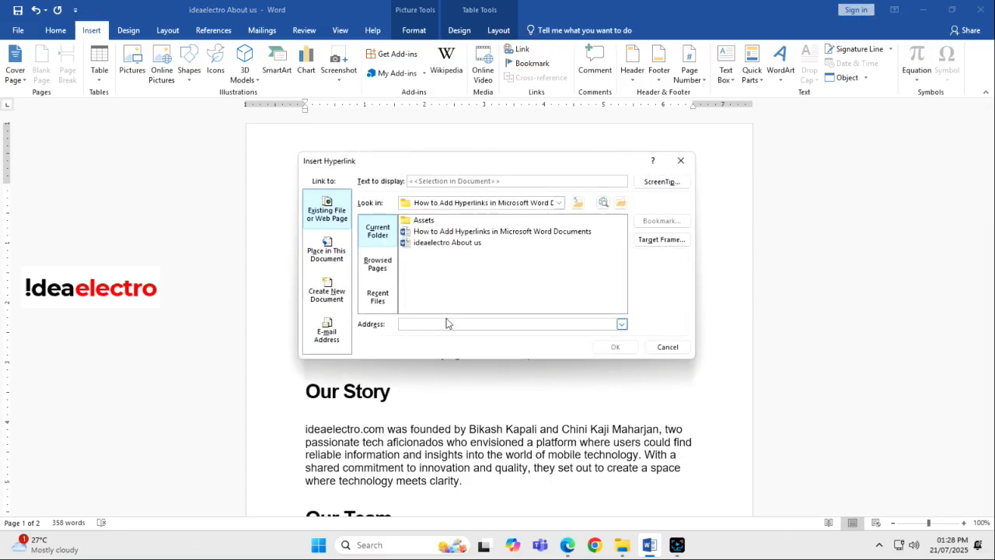
pyautogui.write('https://www.ideaelectro.com/')
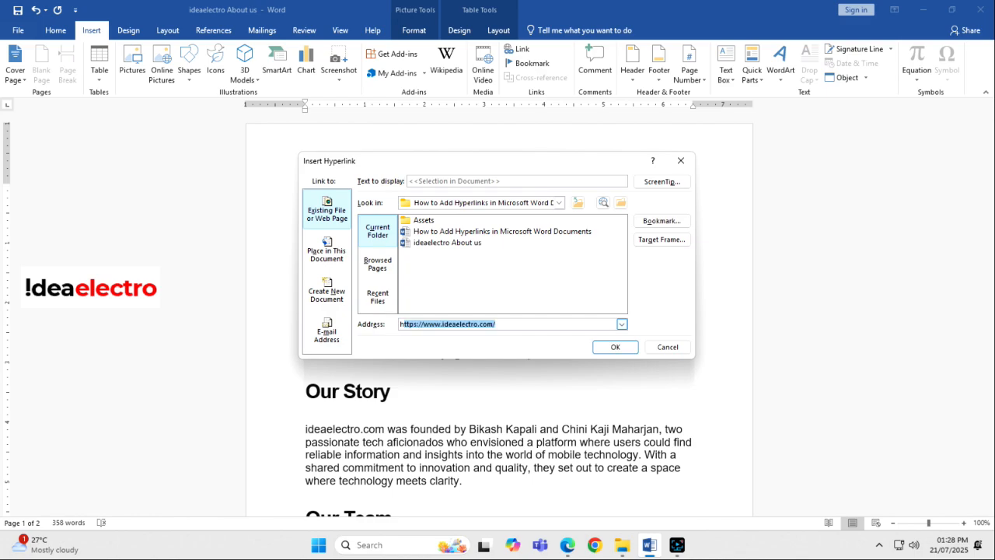
pyautogui.press('Right')
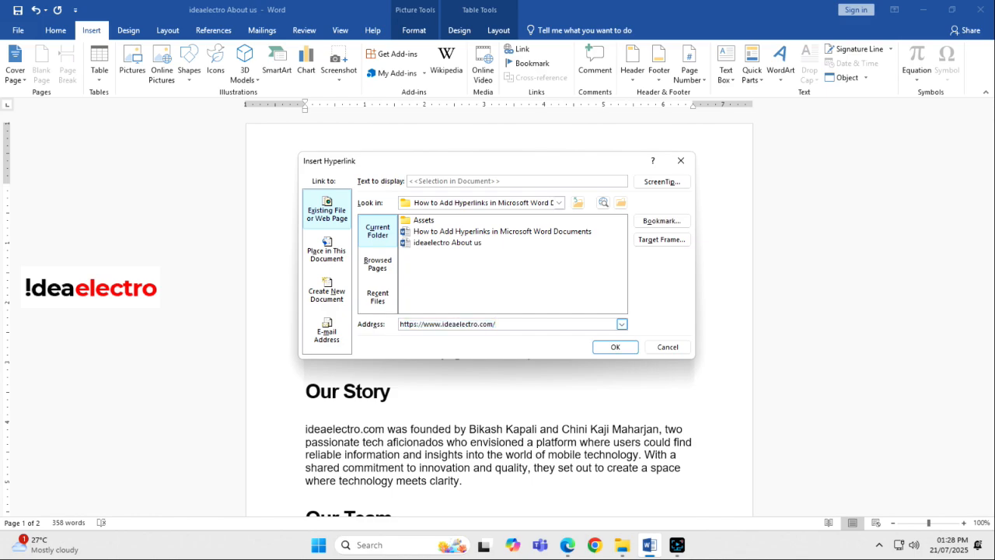
pyautogui.hotkey('ctrl', 'a')
pyautogui.press('Right')
# - Give the logo's hyperlink the ScreenTip "Click to visit our website" and insert the link
pyautogui.click(673, 183)
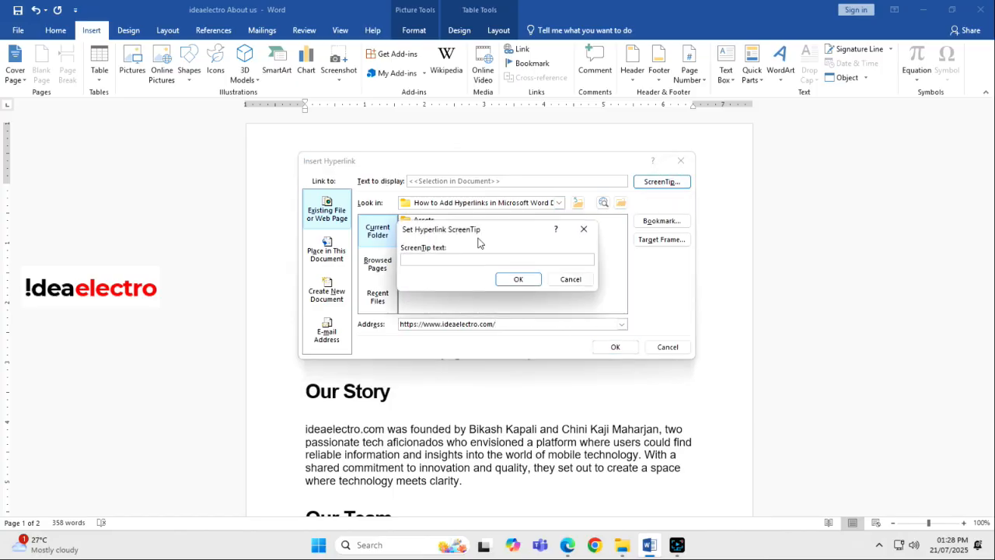
pyautogui.click(453, 258)
pyautogui.write('Click to vi')
pyautogui.press('BackSpace')
pyautogui.write('visit o')
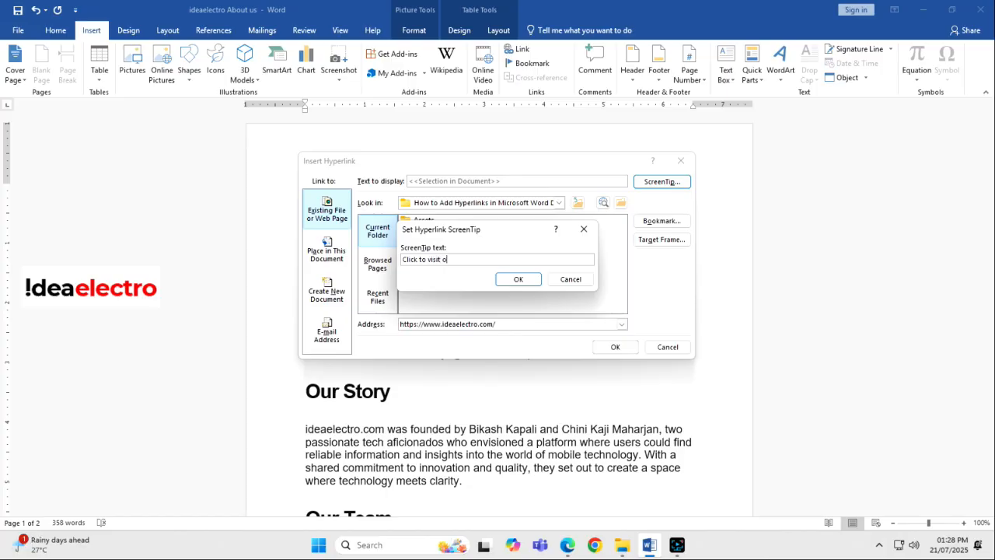
pyautogui.write('ur website.')
pyautogui.click(516, 279)
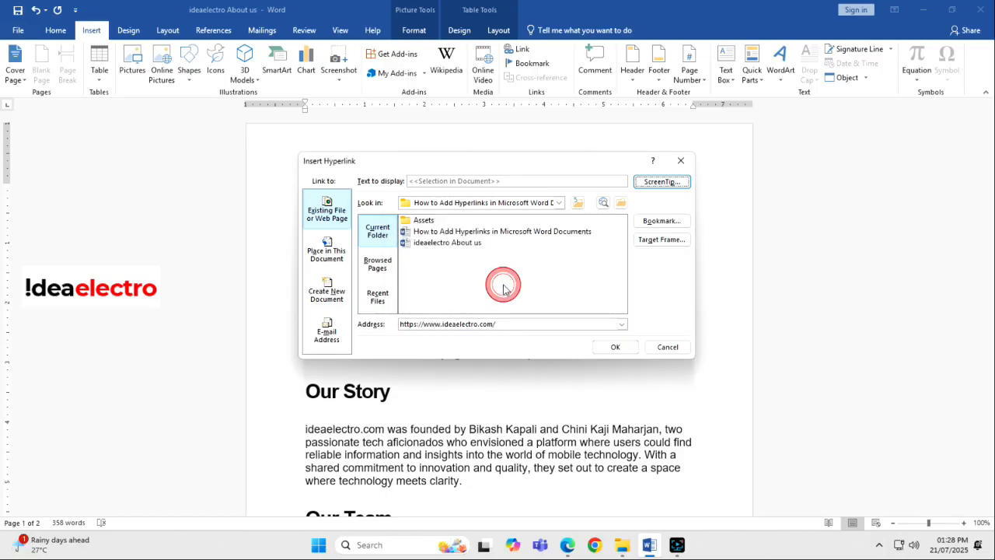
pyautogui.click(615, 347)
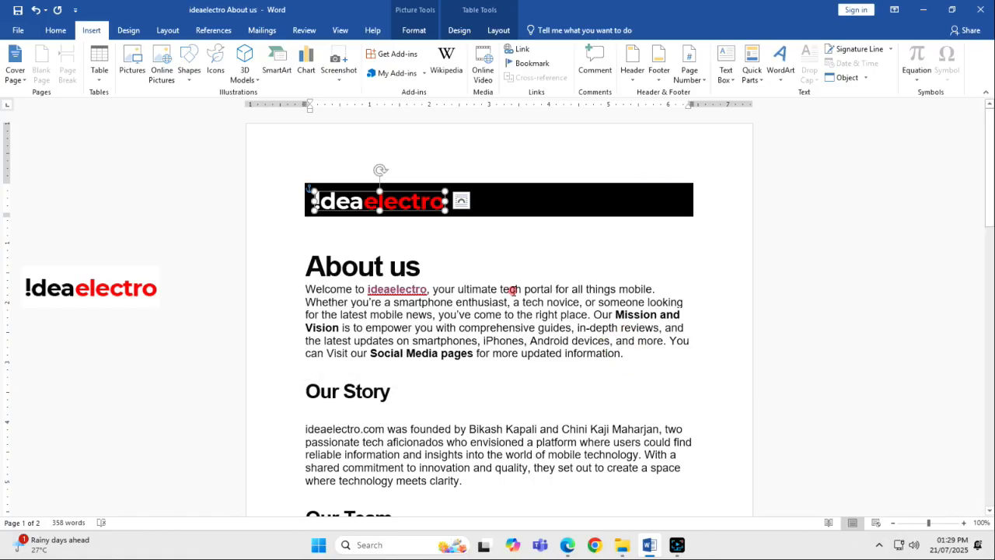
# - Deselect the banner logo and follow its hyperlink to test it
pyautogui.click(513, 288)
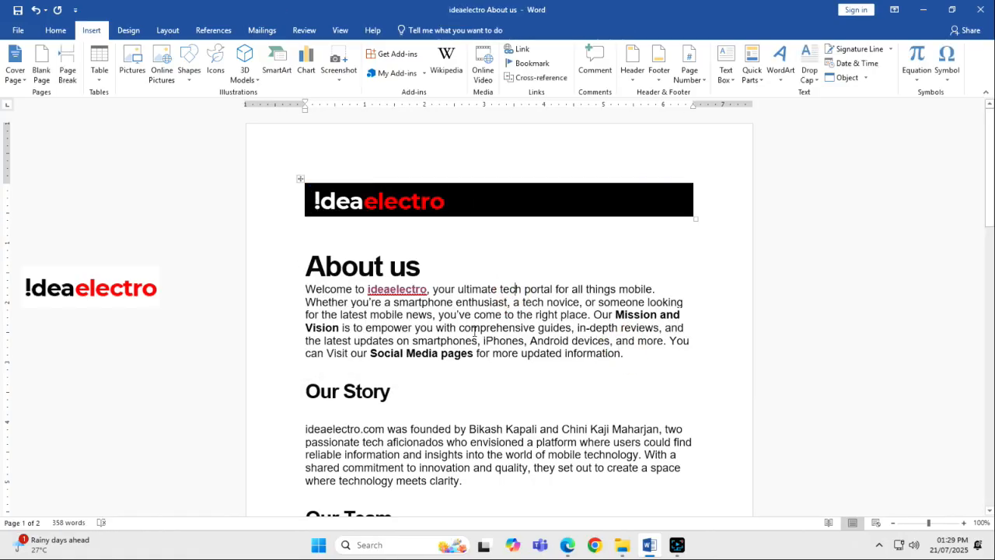
pyautogui.click(529, 324)
pyautogui.moveTo(374, 212)
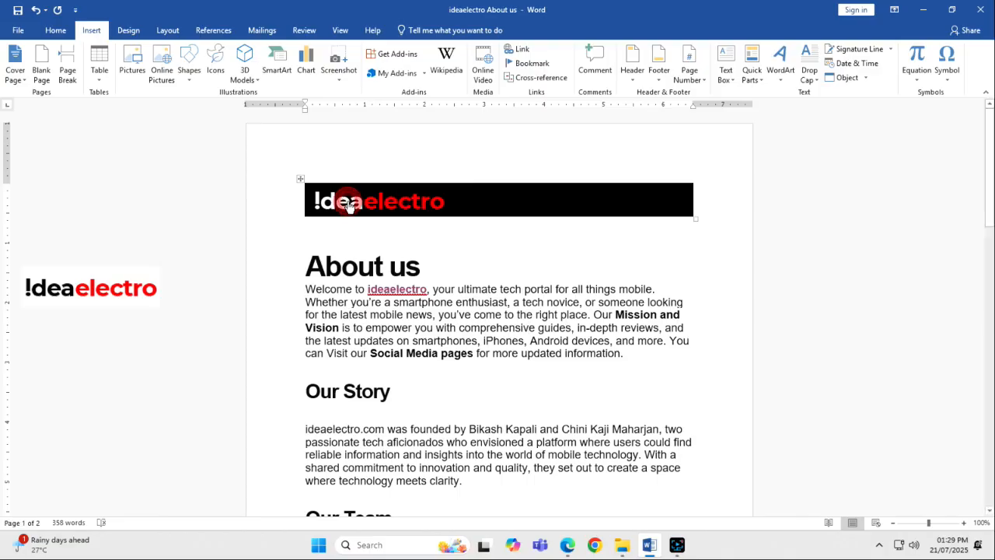
pyautogui.keyDown('ctrl'); pyautogui.click(349, 206); pyautogui.keyUp('ctrl')
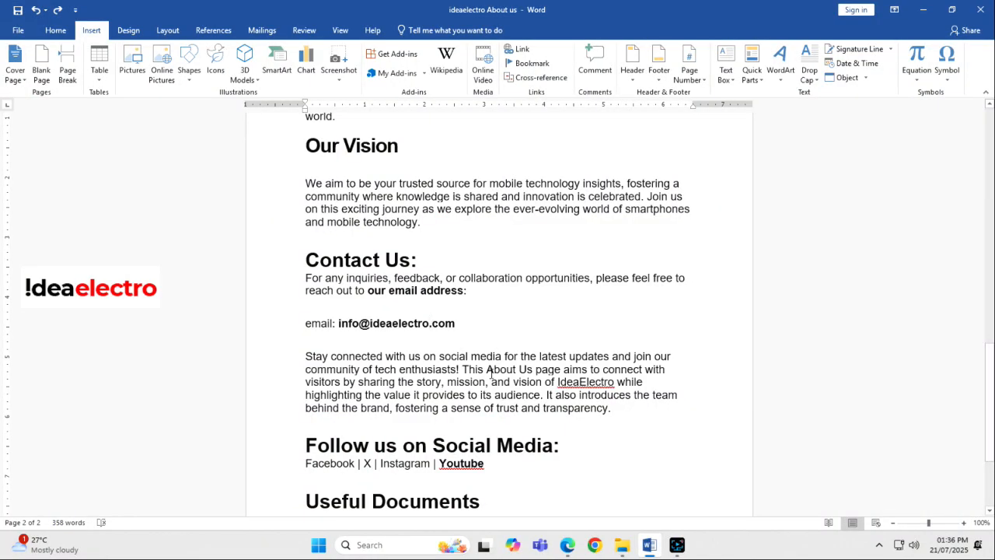
# - Start an e-mail hyperlink on the words "our email address" under Contact Us and enter the company's e-mail address
pyautogui.scroll(2, 498, 371)
pyautogui.scroll(16, 505, 365)
pyautogui.scroll(-8, 520, 342)
pyautogui.scroll(-8, 520, 342)
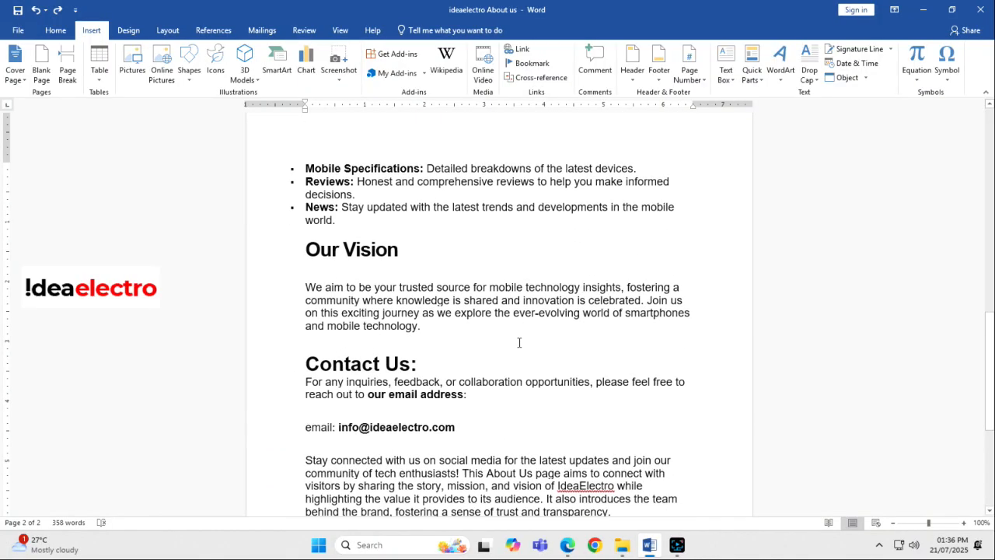
pyautogui.moveTo(464, 397); pyautogui.dragTo(368, 396)
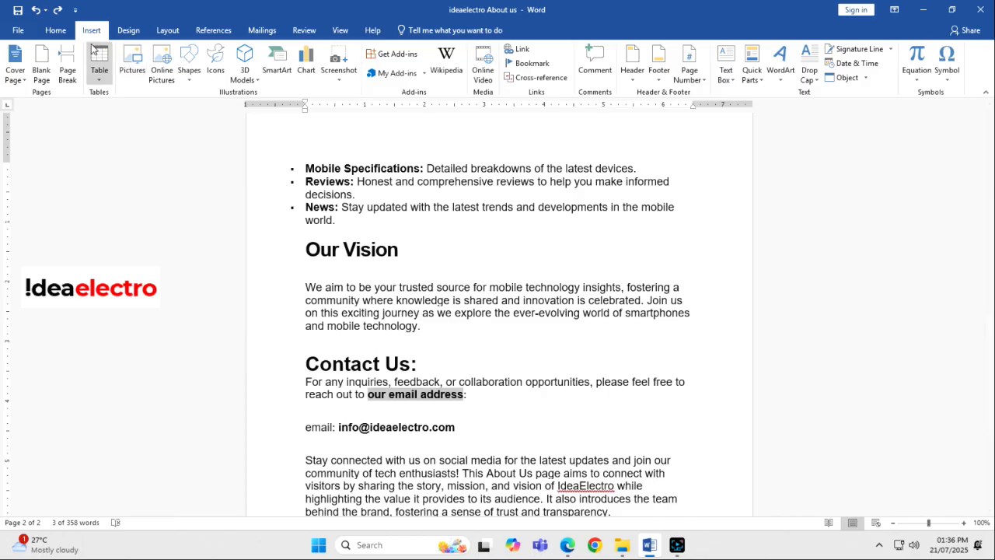
pyautogui.click(519, 49)
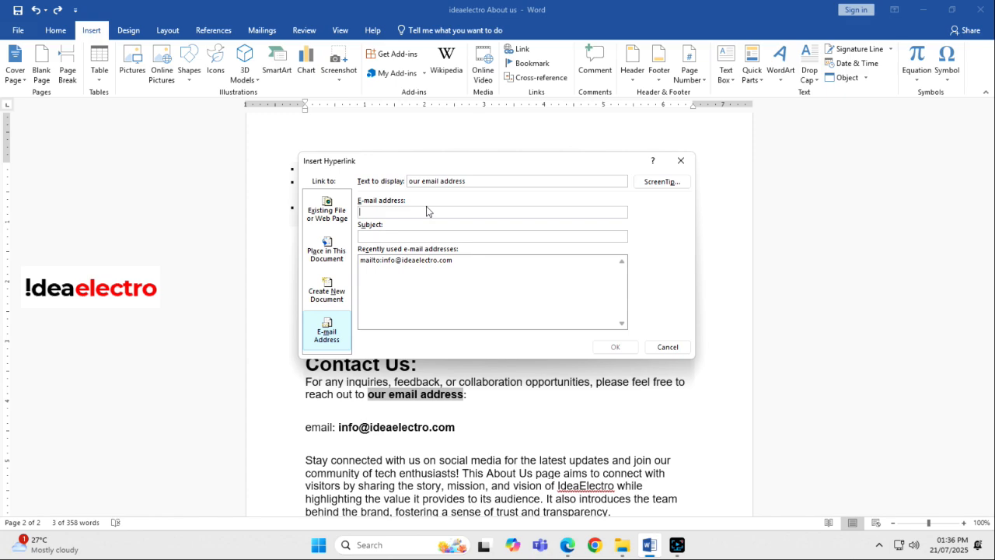
pyautogui.click(327, 333)
pyautogui.click(383, 208)
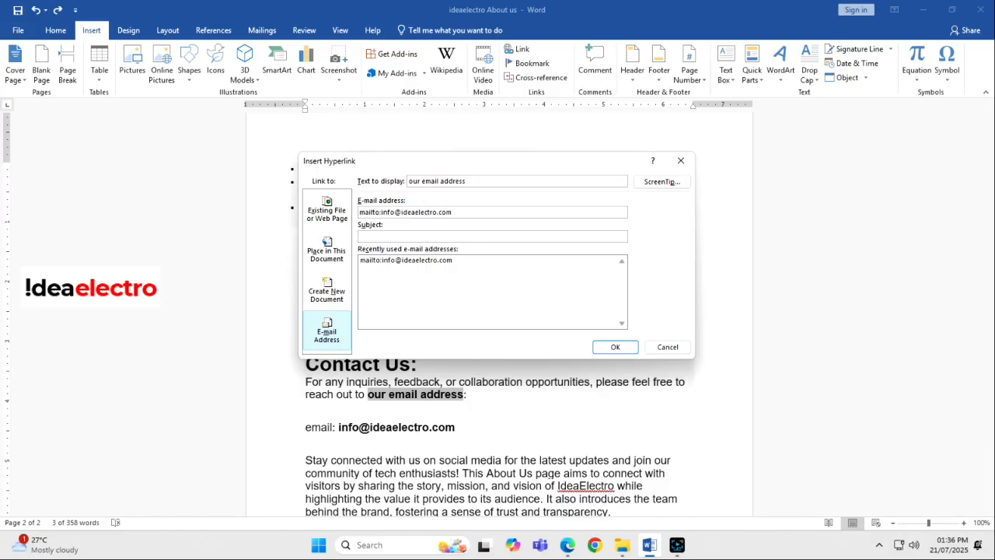
# - Set the e-mail hyperlink's subject to "mail from ideaelectro" and insert the link
pyautogui.click(413, 234)
pyautogui.write('f')
pyautogui.write('mail from ')
pyautogui.write('ideaelectro')
pyautogui.click(602, 346)
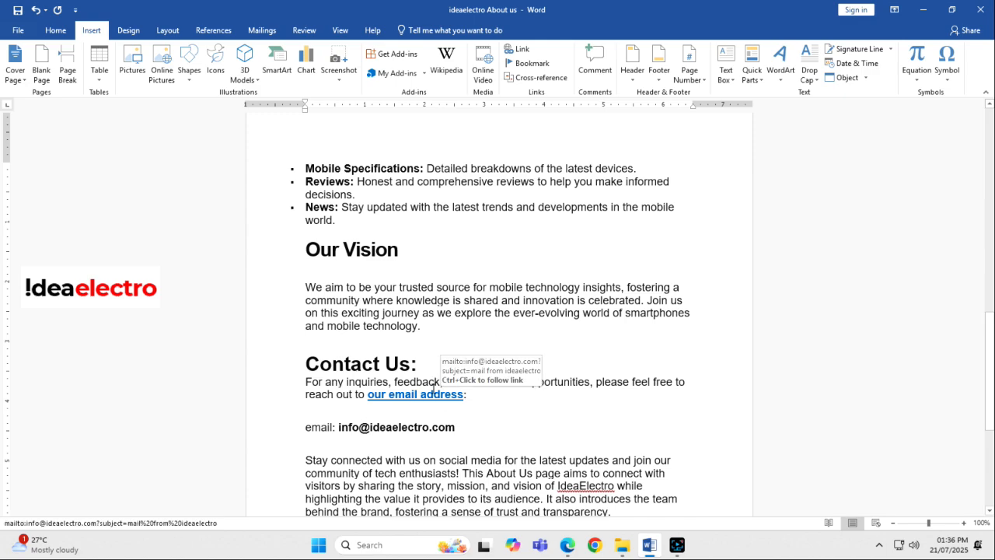
# - Follow the "our email address" hyperlink under Contact Us to test it
pyautogui.keyDown('ctrl'); pyautogui.click(433, 393); pyautogui.keyUp('ctrl')
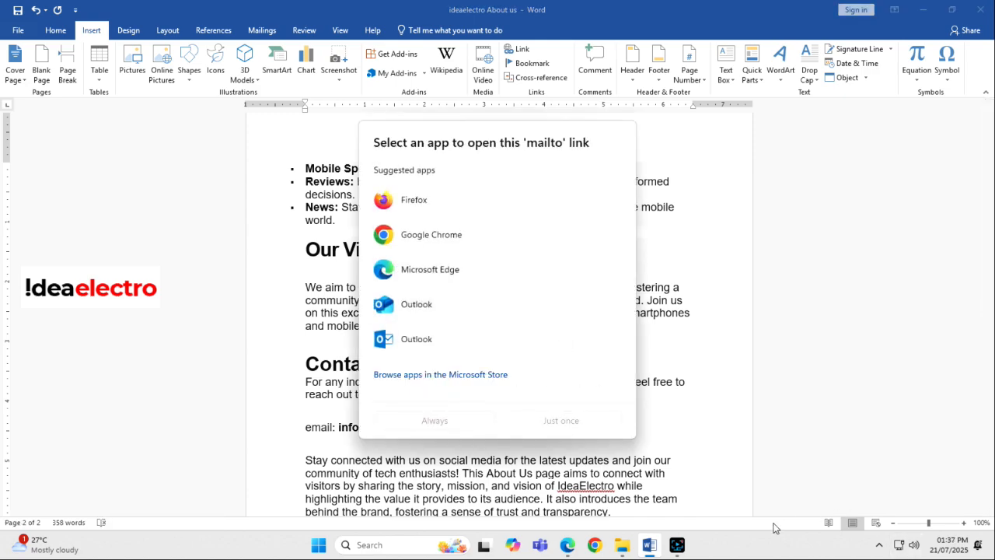
pyautogui.click(881, 548)
pyautogui.click(880, 549)
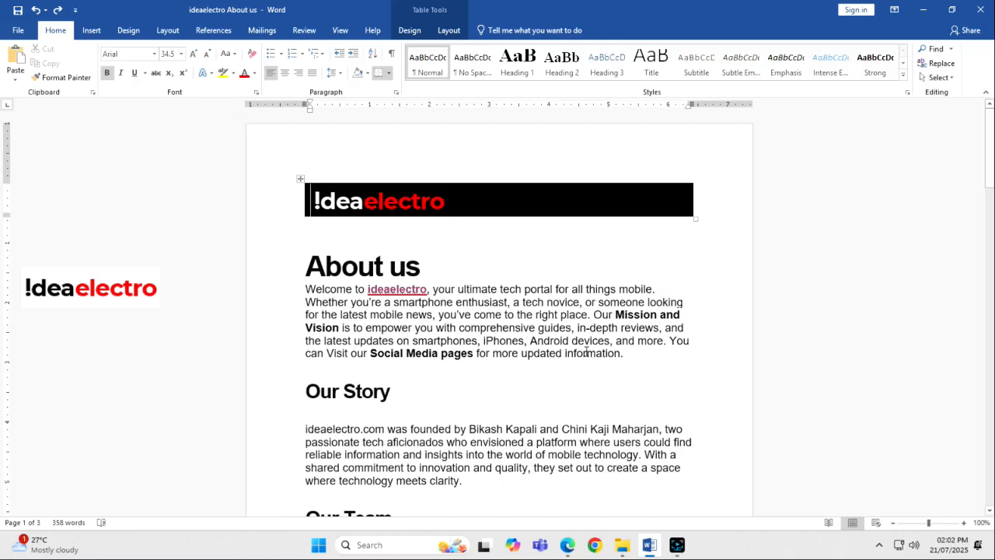
# - Add a bookmark named B1OV at the start of the "Our Vision" heading
pyautogui.scroll(-5, 586, 352)
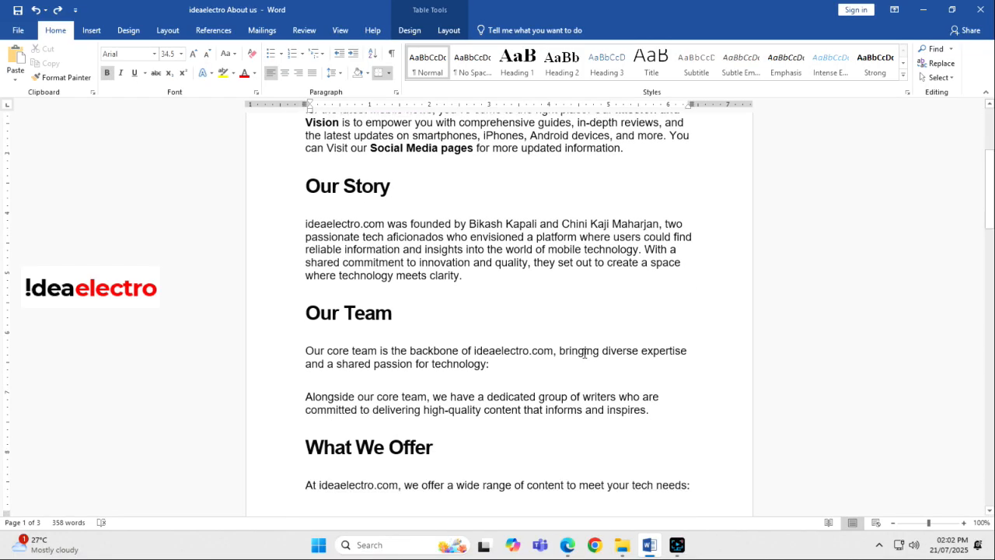
pyautogui.scroll(-10, 554, 354)
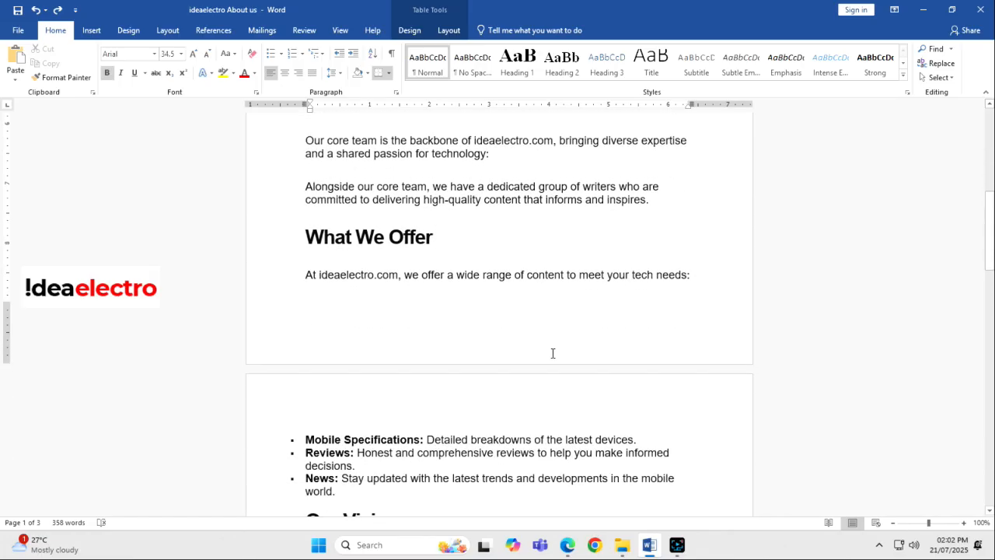
pyautogui.click(305, 309)
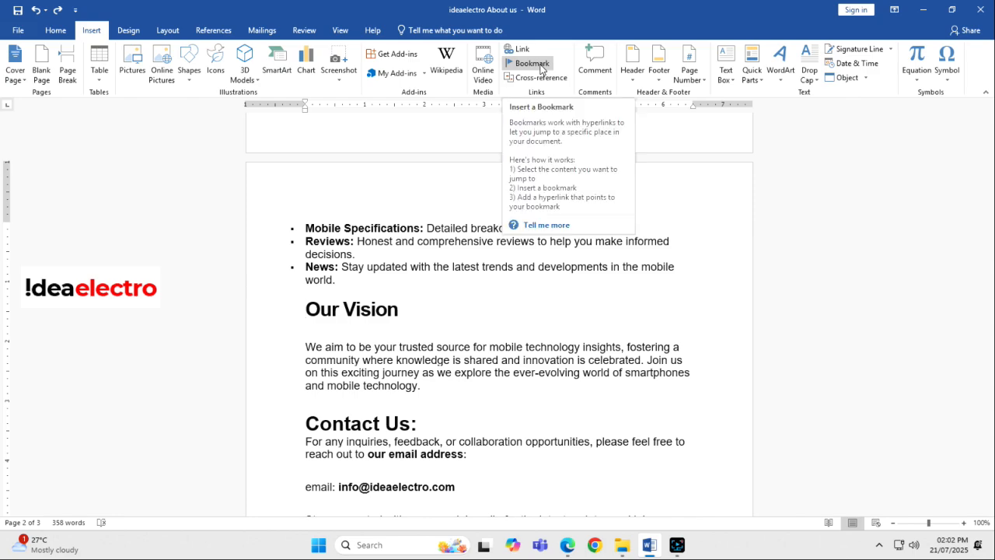
pyautogui.click(541, 66)
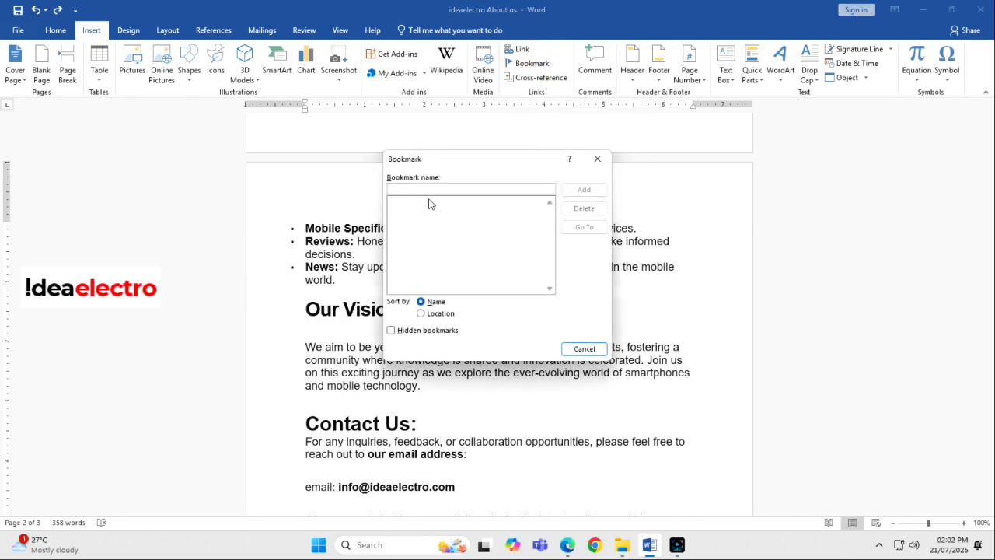
pyautogui.click(432, 190)
pyautogui.write('B1OV')
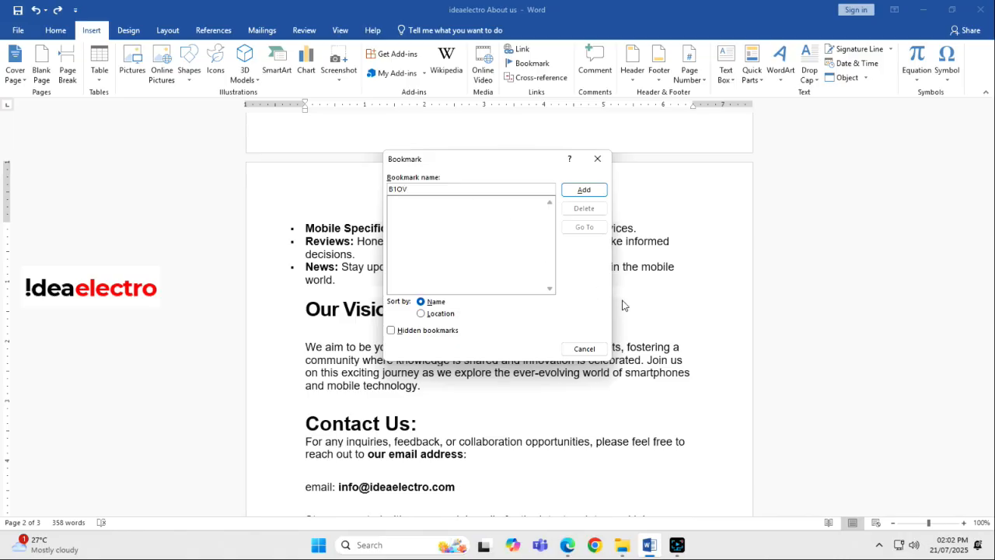
pyautogui.click(584, 190)
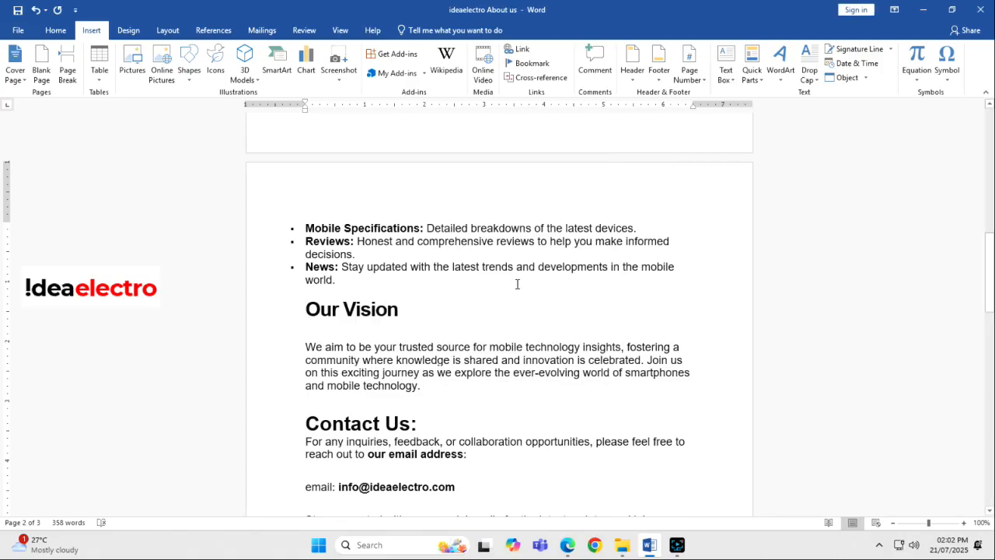
# - Look through the document for the "Social Media pages" text and the "Follow us on Social Media" section it refers to
pyautogui.moveTo(436, 347); pyautogui.dragTo(359, 360)
pyautogui.click(454, 360)
pyautogui.scroll(15, 454, 360)
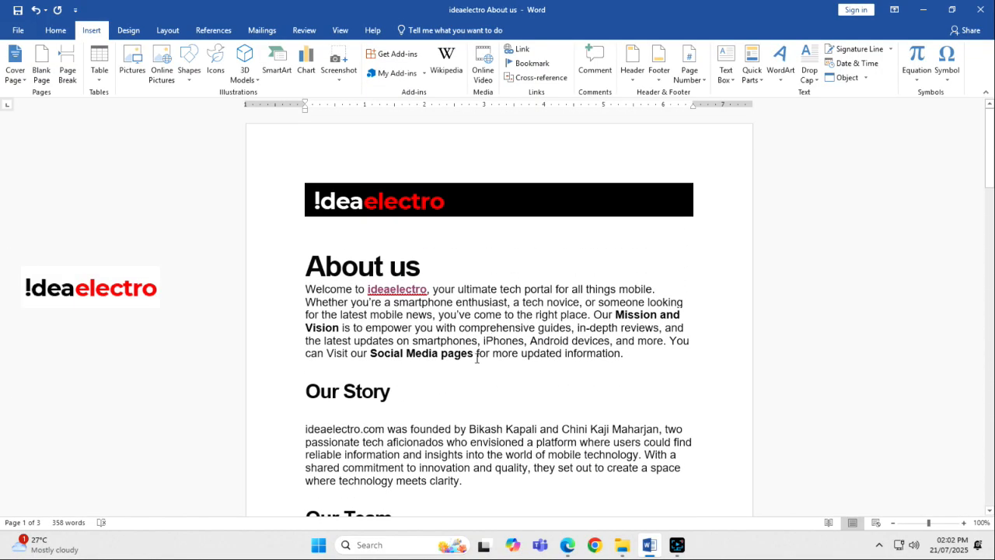
pyautogui.moveTo(470, 356); pyautogui.dragTo(370, 354)
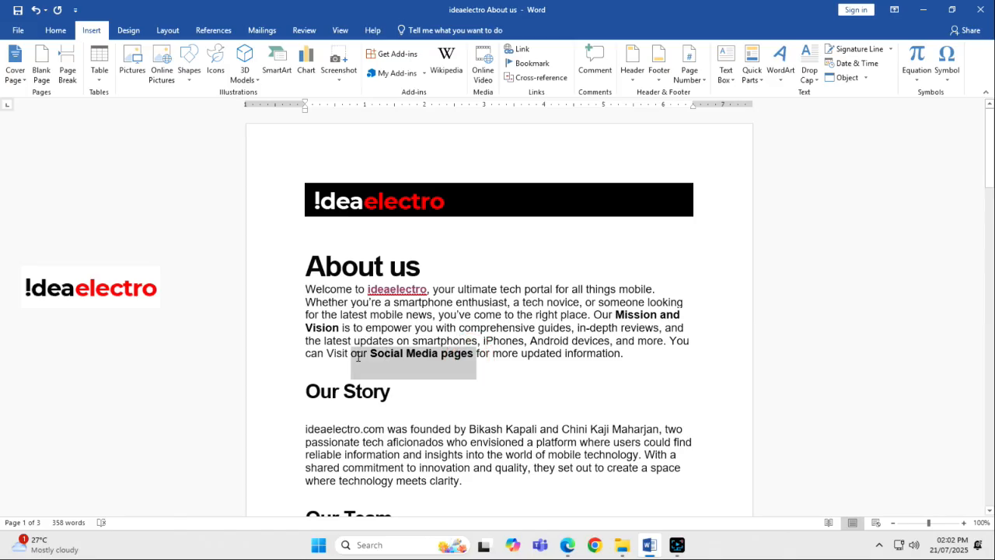
pyautogui.scroll(-1, 438, 351)
pyautogui.scroll(-5, 438, 351)
pyautogui.click(539, 228)
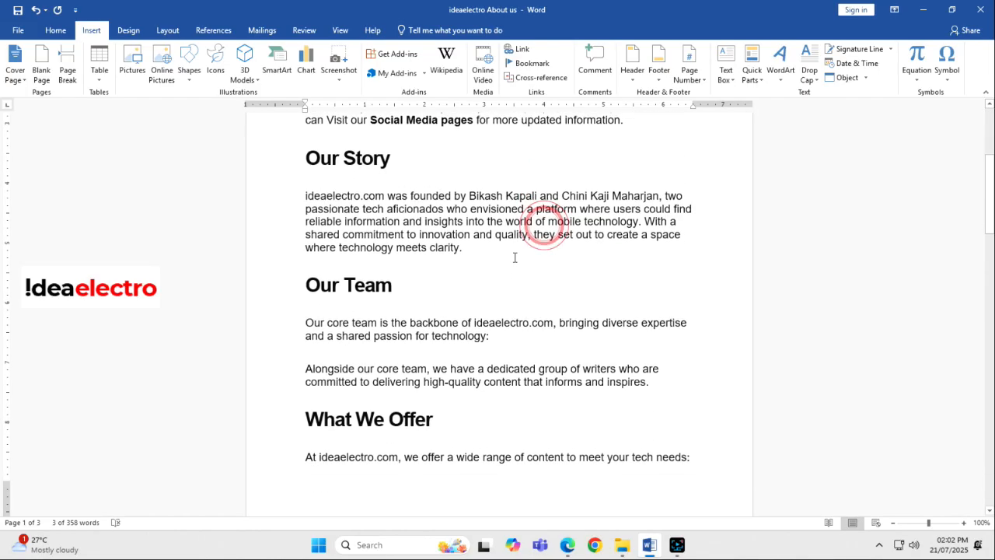
pyautogui.scroll(-17, 514, 255)
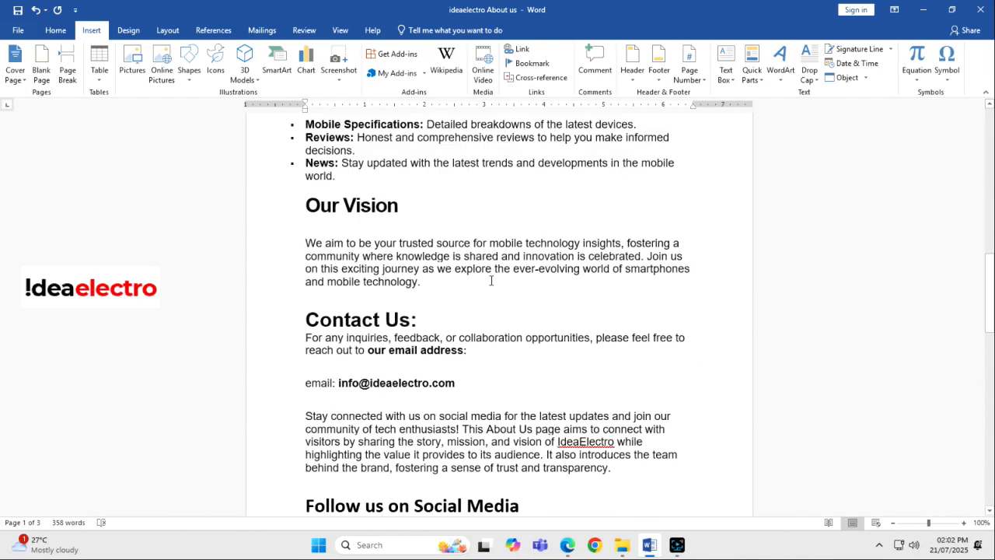
pyautogui.scroll(-6, 490, 280)
pyautogui.scroll(6, 491, 280)
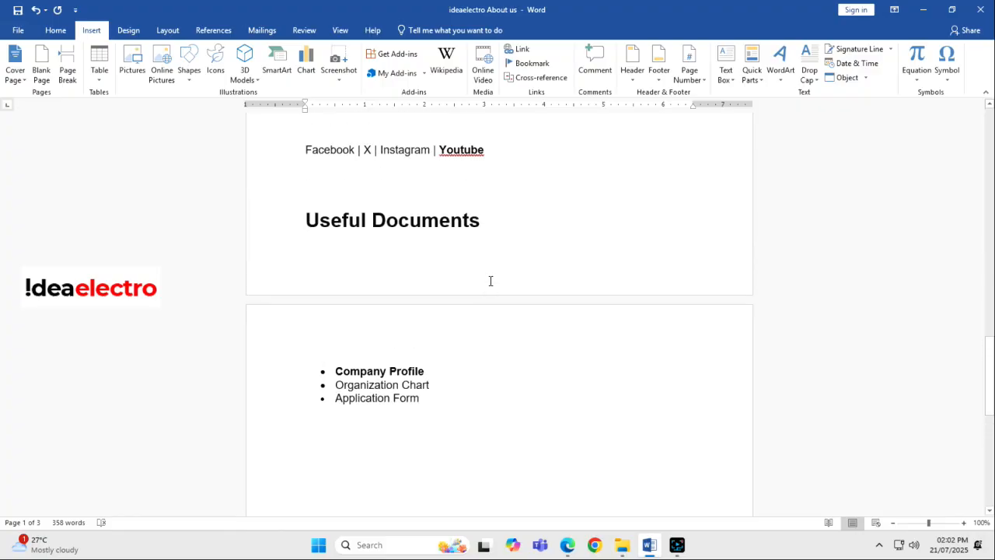
# - Apply the Heading 2 style to the "Follow us on Social Media" line
pyautogui.click(260, 232)
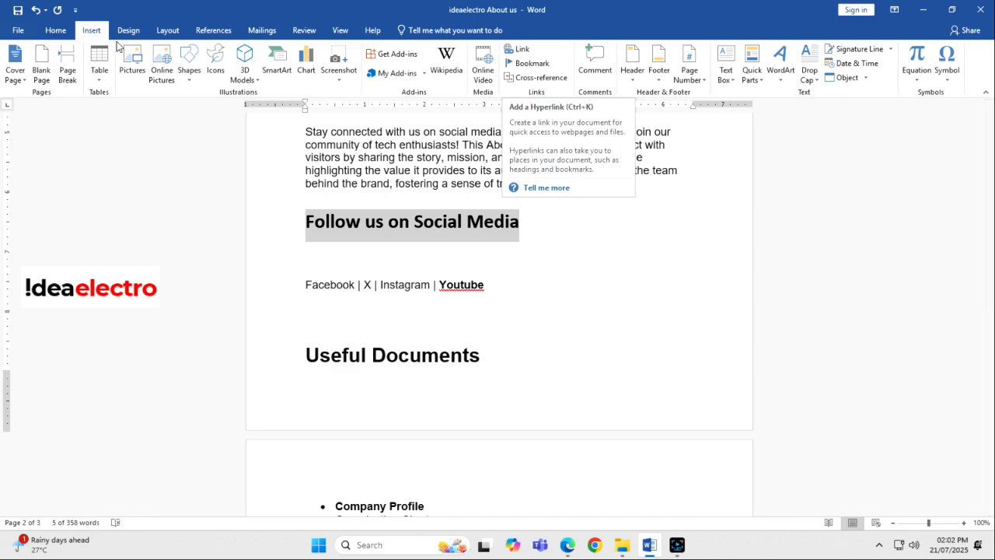
pyautogui.click(55, 29)
pyautogui.click(550, 76)
pyautogui.click(506, 230)
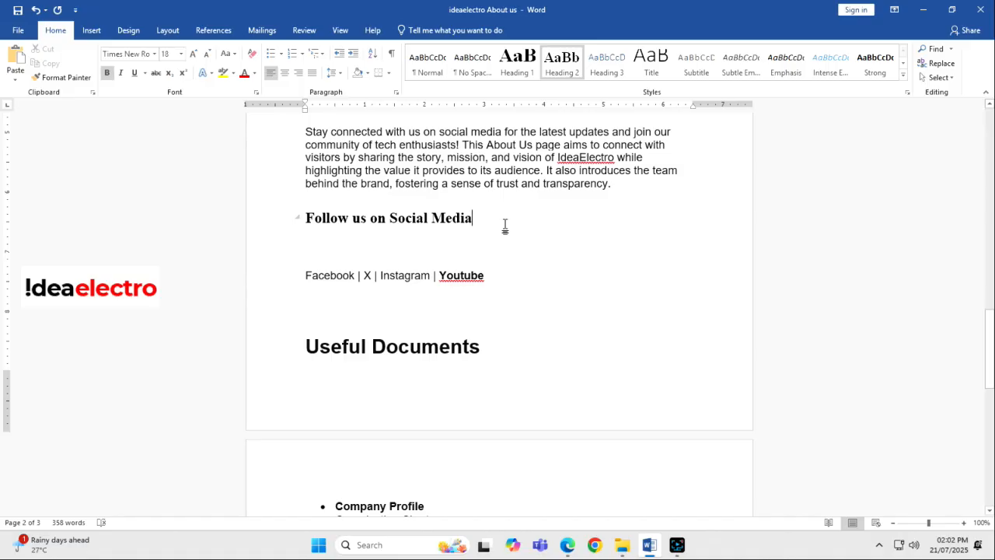
# - Link the words "Mission and Vision" in the About us paragraph to the B1OV bookmark in this document
pyautogui.scroll(20, 504, 225)
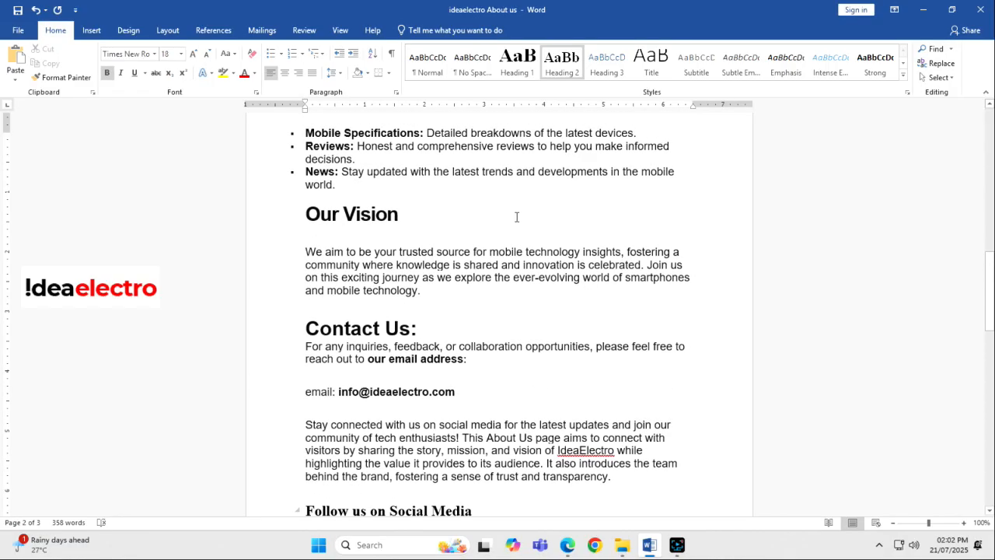
pyautogui.scroll(3, 505, 233)
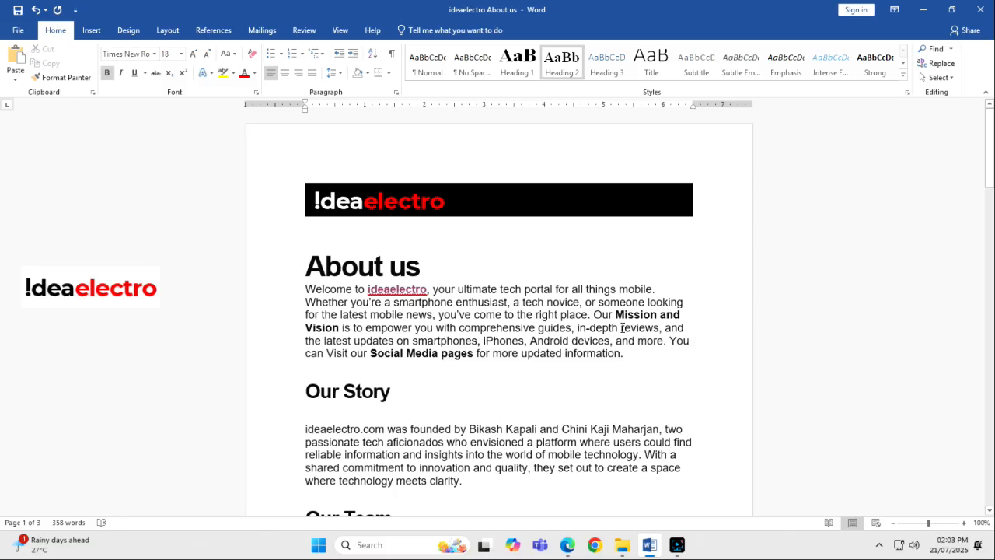
pyautogui.moveTo(615, 317); pyautogui.dragTo(339, 330)
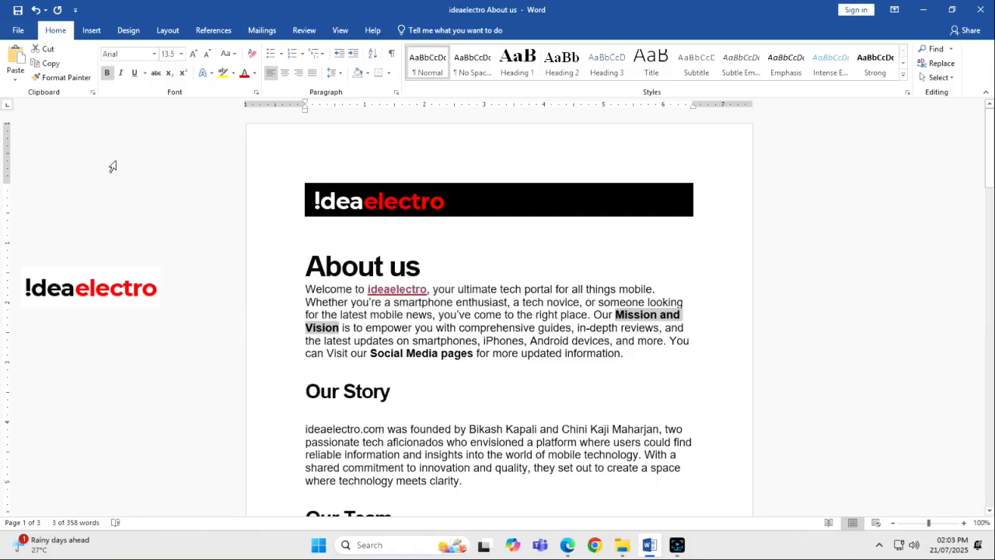
pyautogui.click(91, 30)
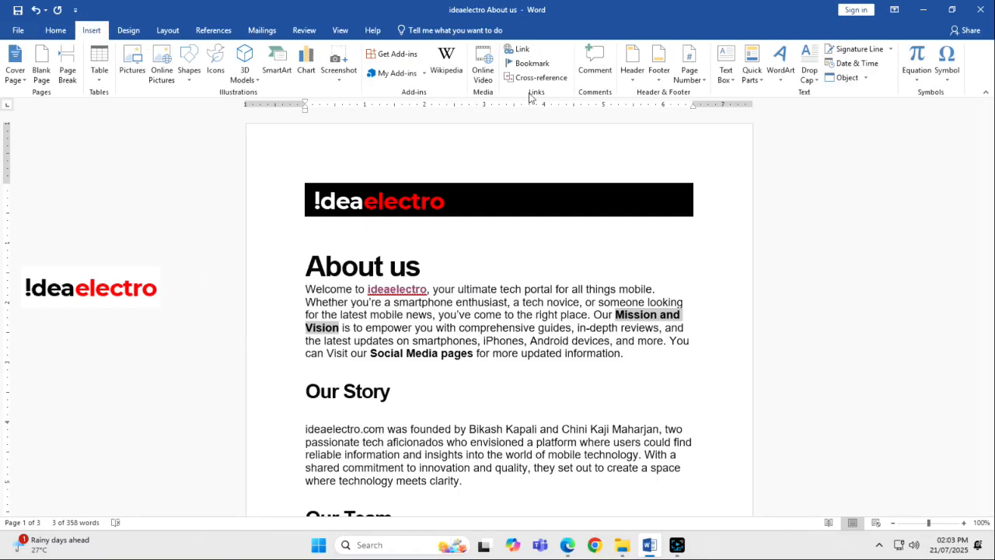
pyautogui.click(518, 49)
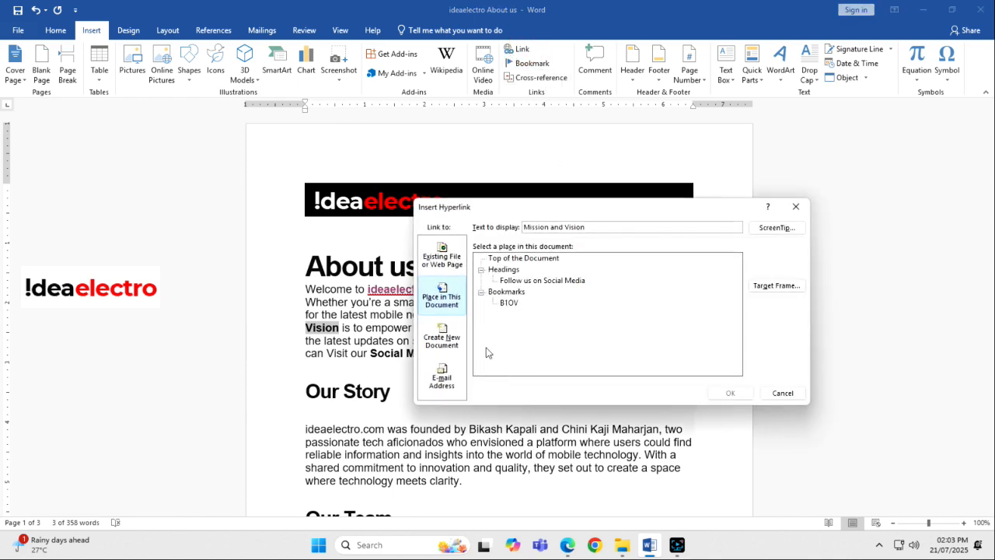
pyautogui.click(450, 295)
pyautogui.click(509, 304)
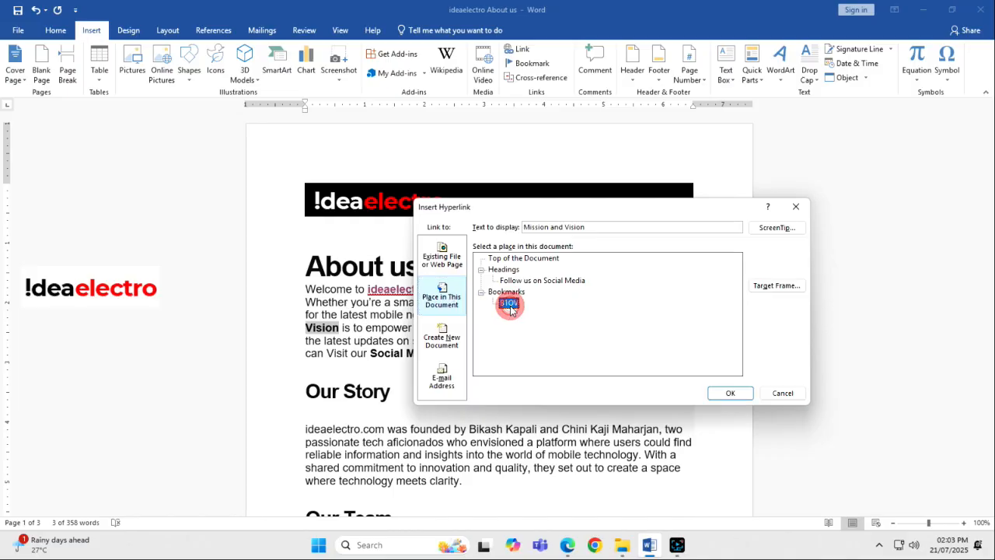
pyautogui.click(728, 393)
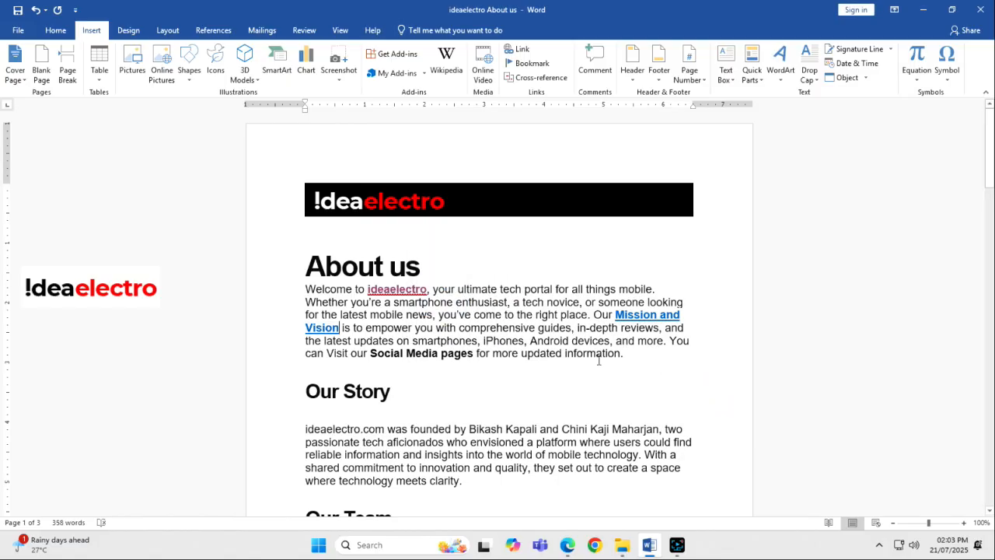
# - Follow the "Mission and Vision" hyperlink to test that it leads to the Our Vision heading
pyautogui.click(631, 319)
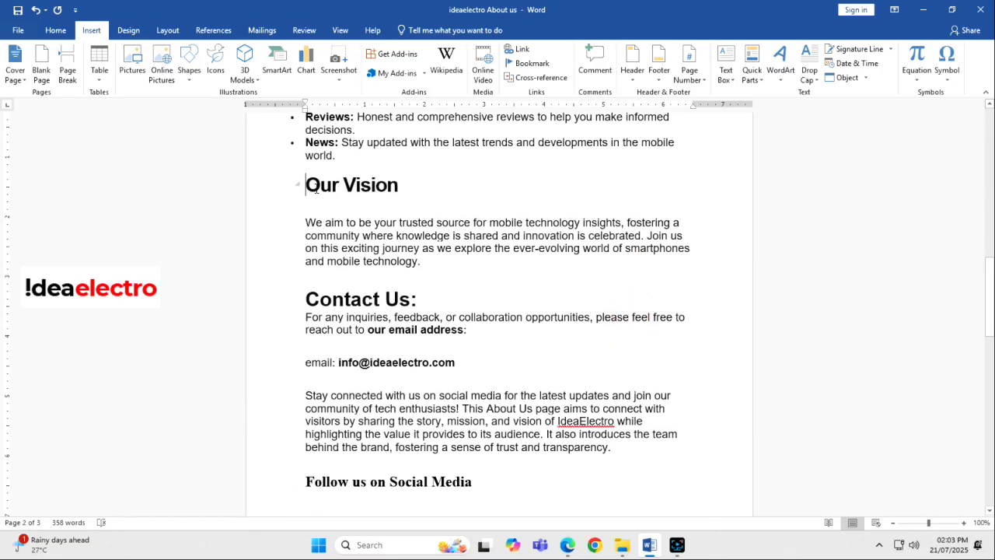
pyautogui.click(266, 186)
pyautogui.scroll(6, 267, 186)
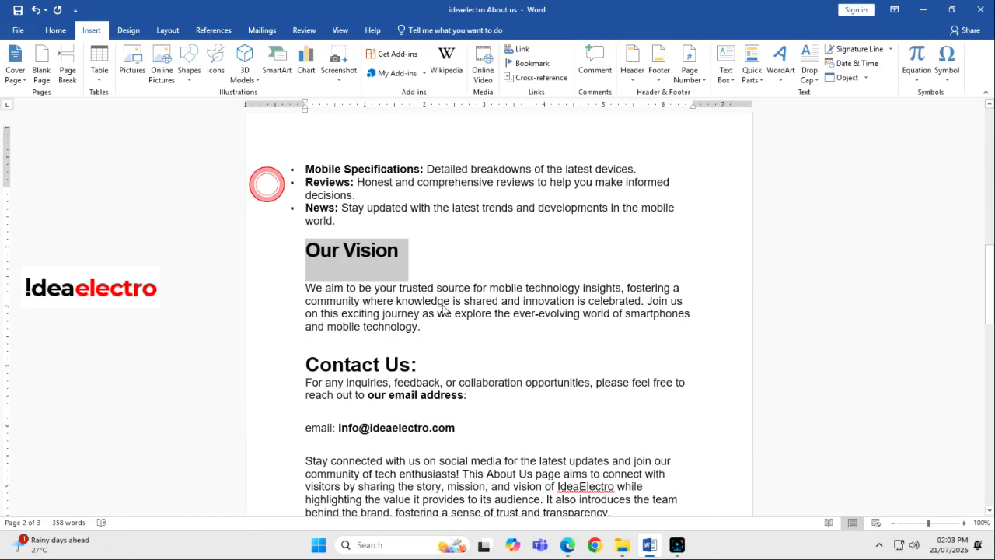
pyautogui.scroll(10, 488, 340)
pyautogui.click(572, 352)
pyautogui.click(637, 316)
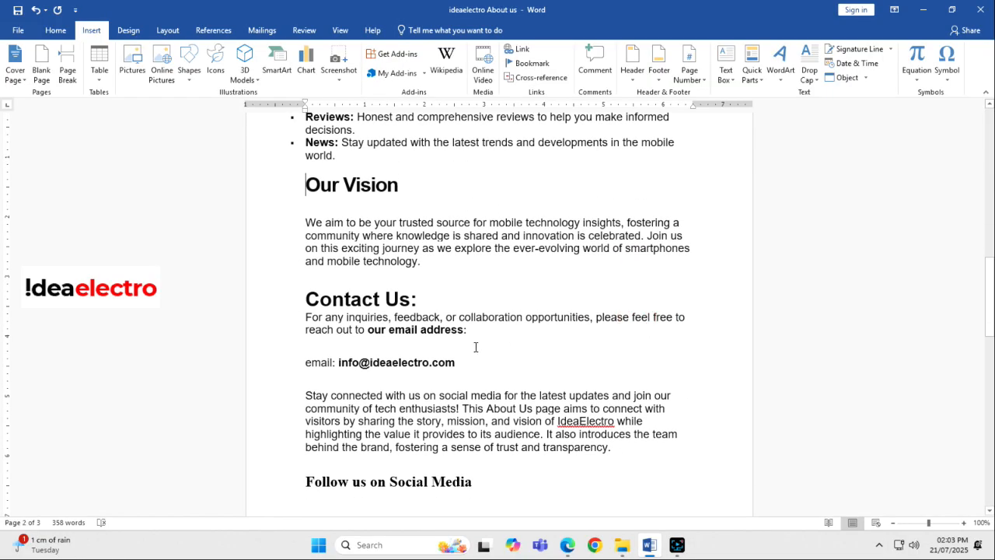
pyautogui.scroll(10, 451, 318)
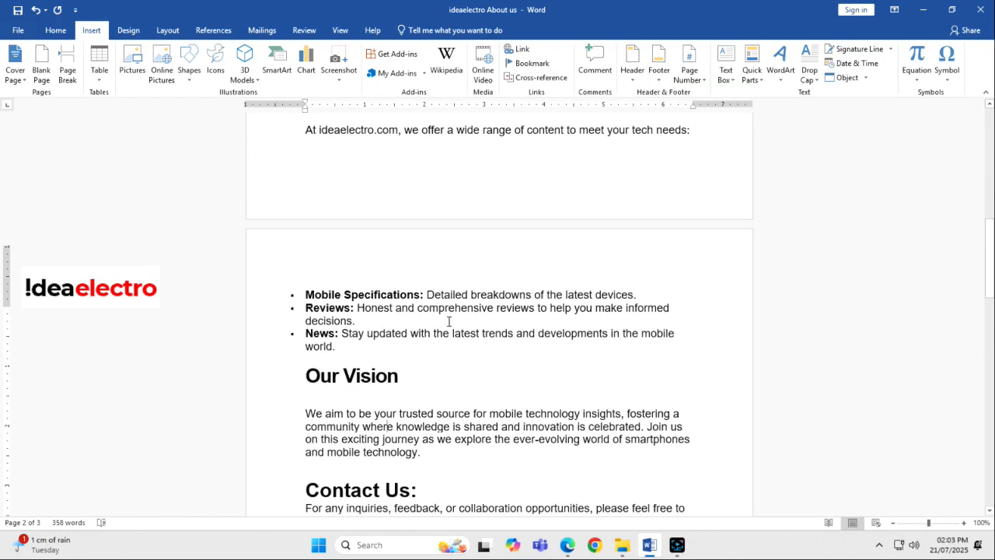
pyautogui.scroll(8, 487, 346)
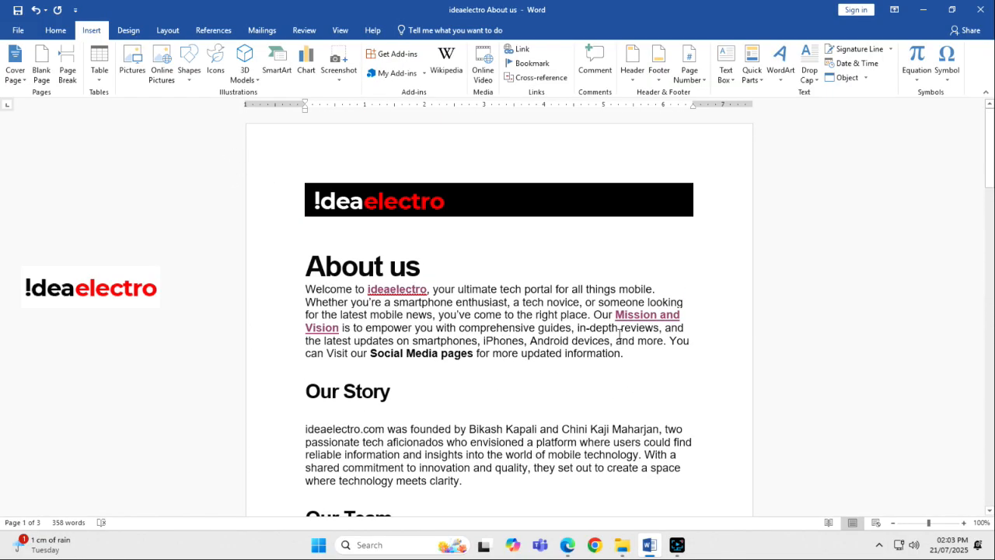
# - Link the words "Social Media pages" in the About us paragraph to the "Follow us on Social Media" heading in this document
pyautogui.click(517, 339)
pyautogui.moveTo(474, 356); pyautogui.dragTo(381, 355)
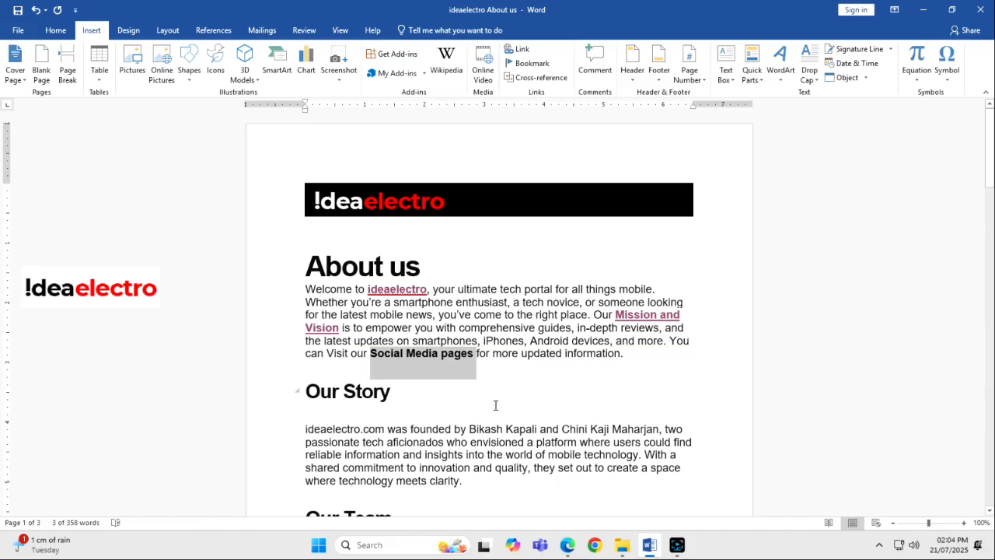
pyautogui.rightClick(407, 363)
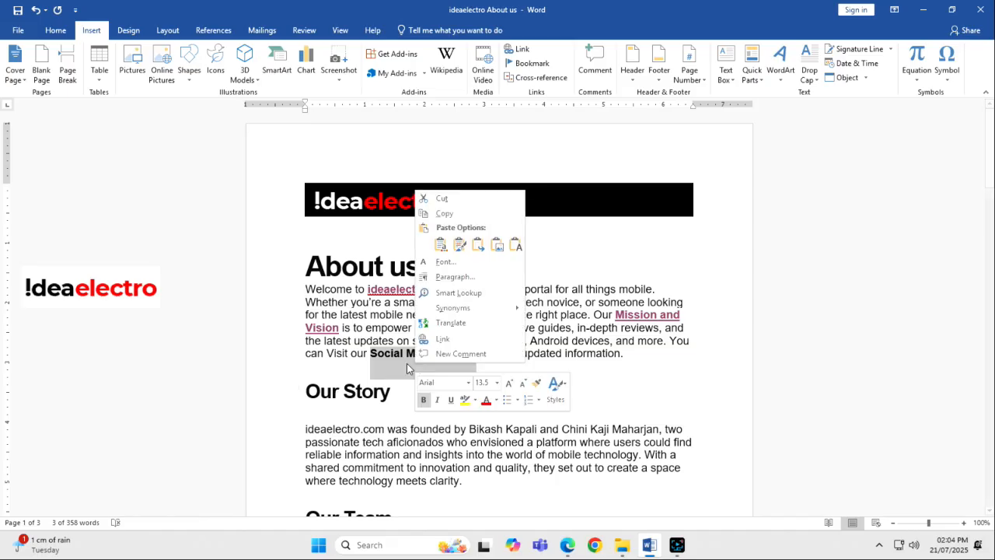
pyautogui.click(441, 354)
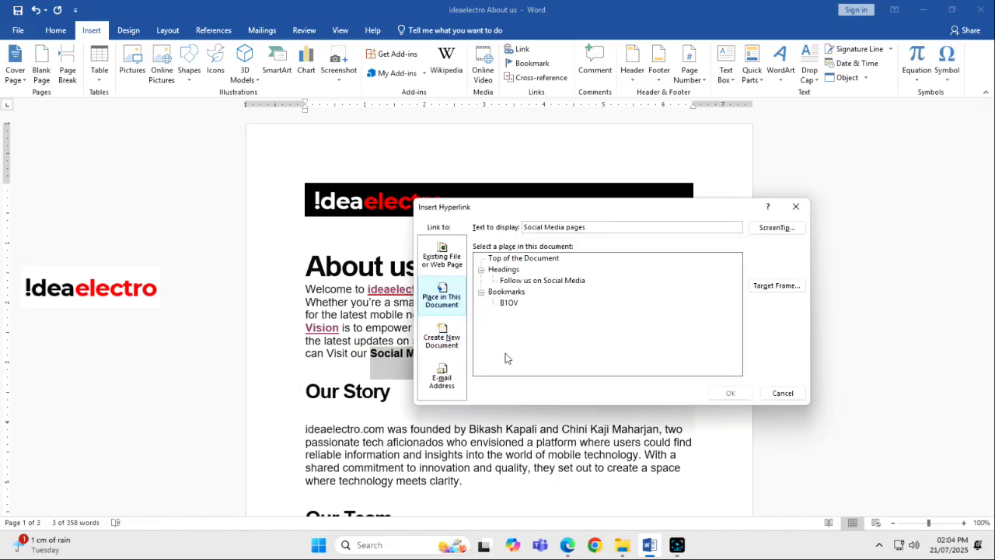
pyautogui.click(522, 282)
pyautogui.click(730, 392)
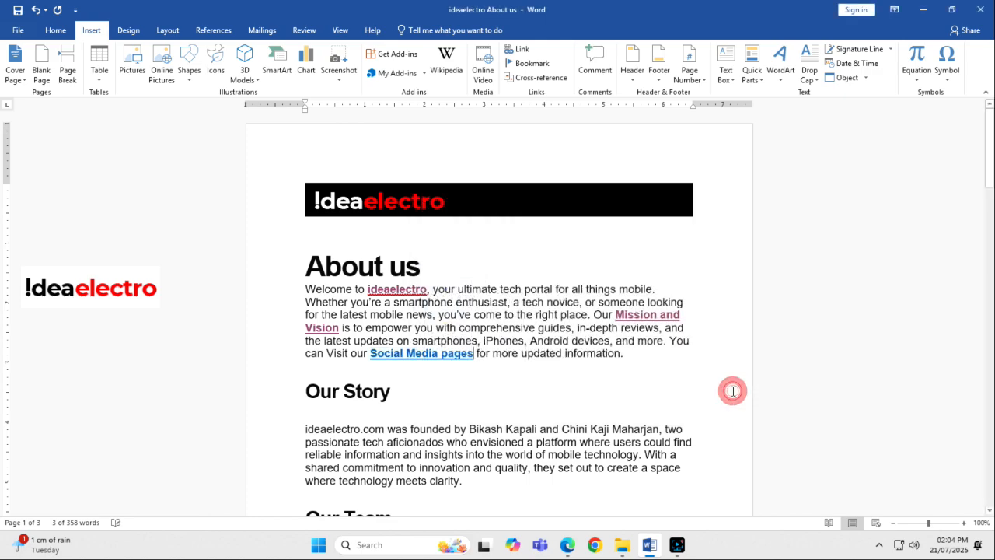
# - Follow the "Social Media pages" hyperlink to test it, and return to the beginning of the document
pyautogui.click(545, 372)
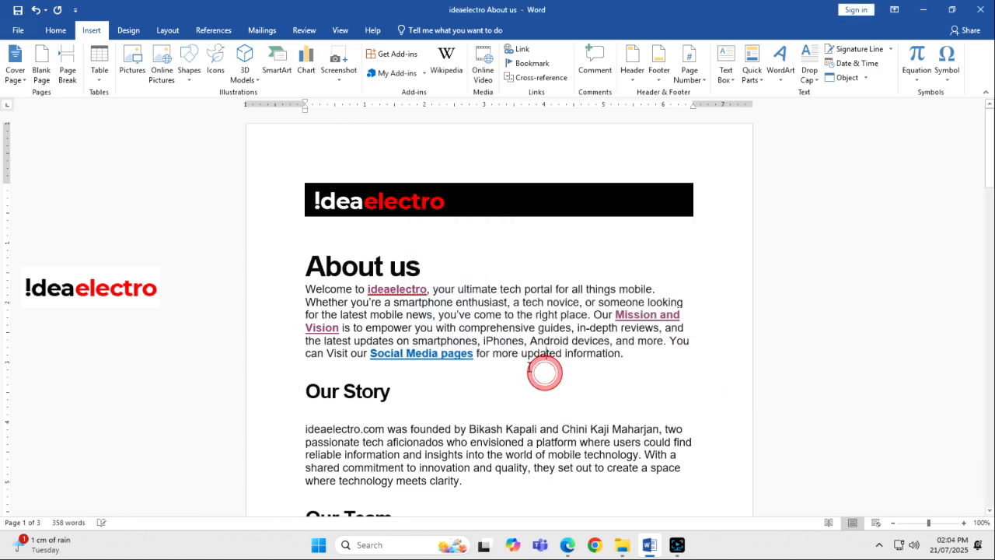
pyautogui.keyDown('ctrl'); pyautogui.click(461, 358); pyautogui.keyUp('ctrl')
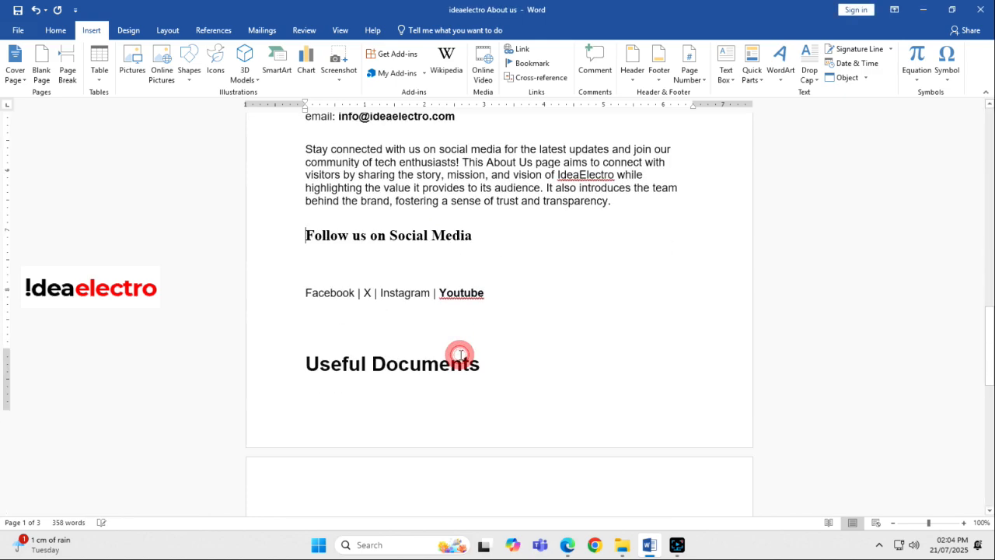
pyautogui.click(244, 195)
pyautogui.scroll(20, 590, 400)
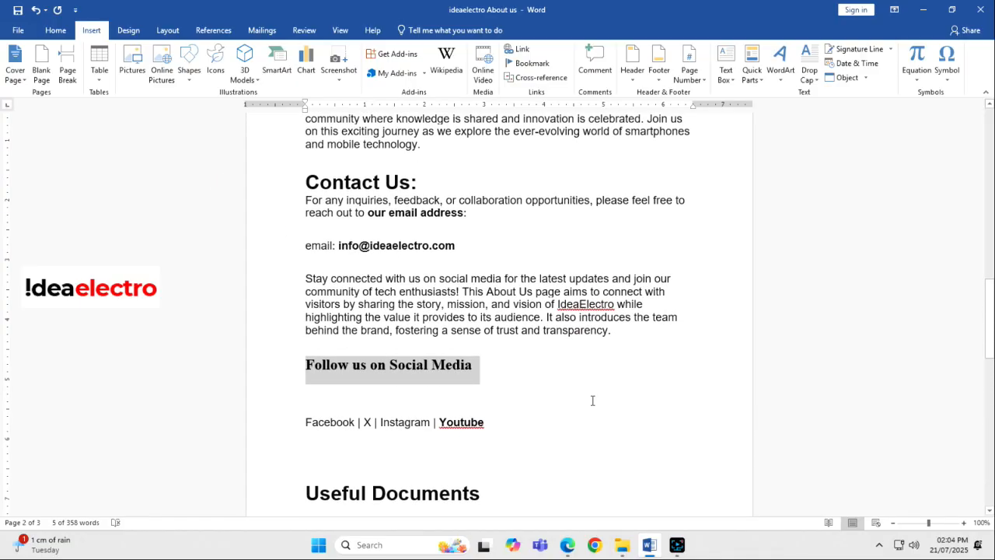
pyautogui.scroll(3, 569, 400)
pyautogui.click(526, 302)
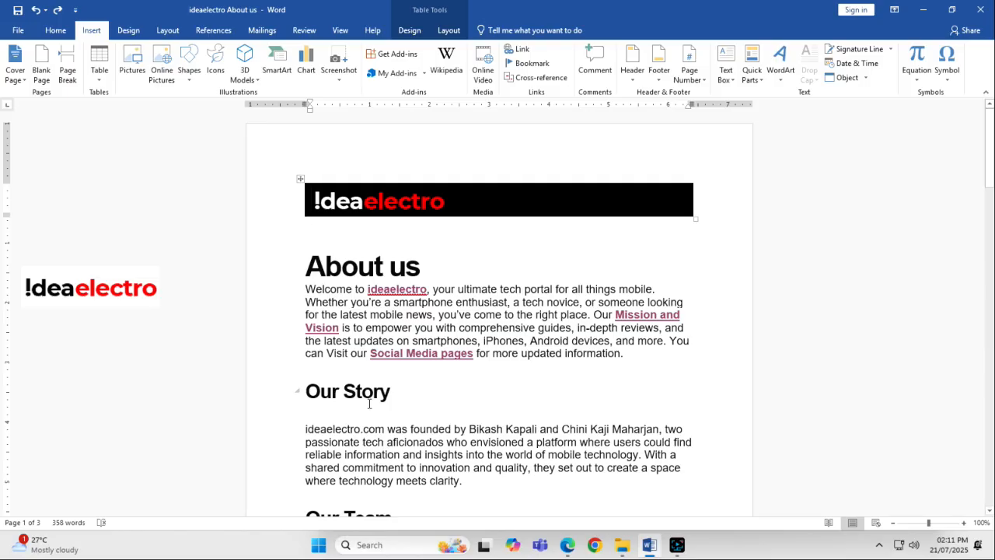
# - Start a hyperlink on the words "Company Profile" in the list under Useful Documents
pyautogui.click(436, 335)
pyautogui.scroll(-20, 435, 335)
pyautogui.scroll(9, 435, 335)
pyautogui.scroll(-4, 391, 337)
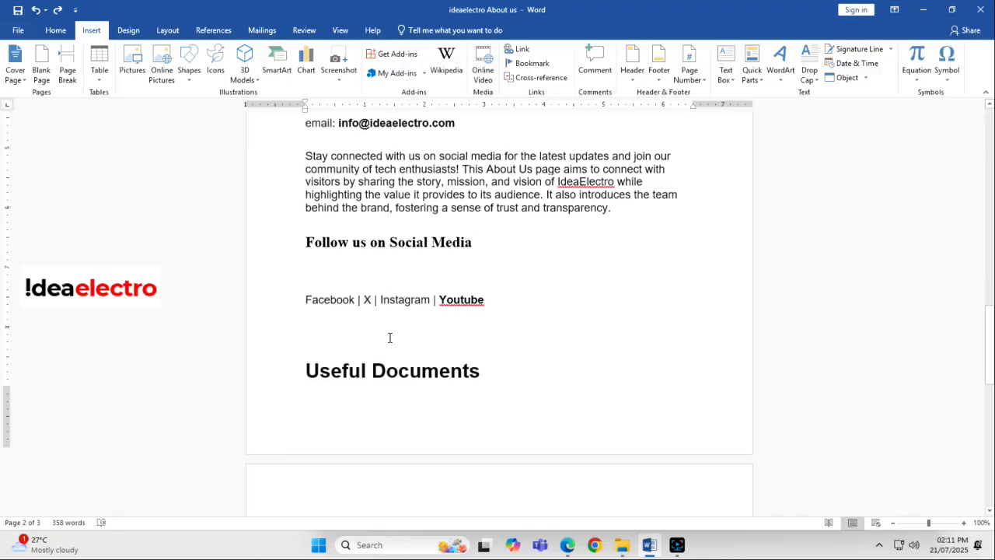
pyautogui.scroll(-1, 399, 337)
pyautogui.click(434, 401)
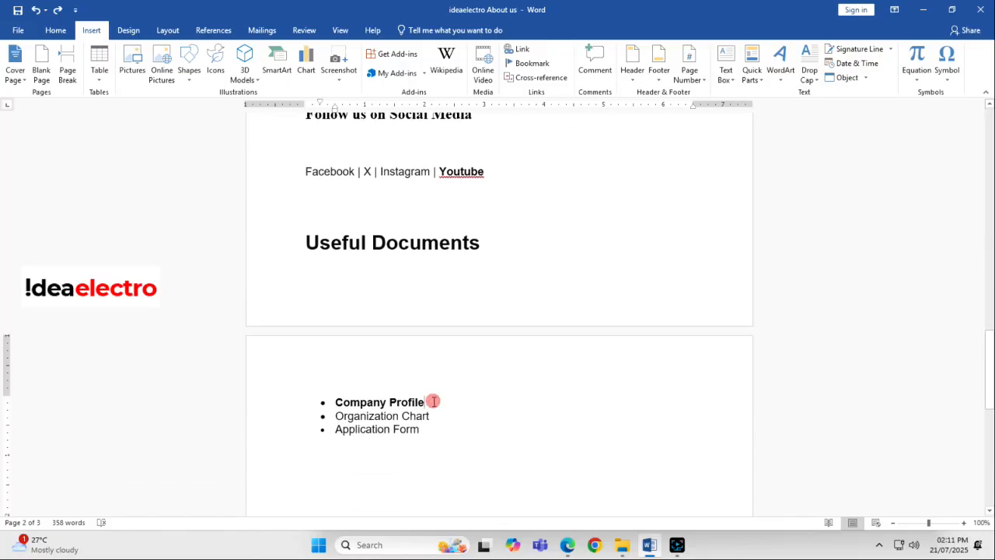
pyautogui.hotkey('ctrl', 'shift', 'Right')
pyautogui.hotkey('ctrl', 'shift', 'Right')
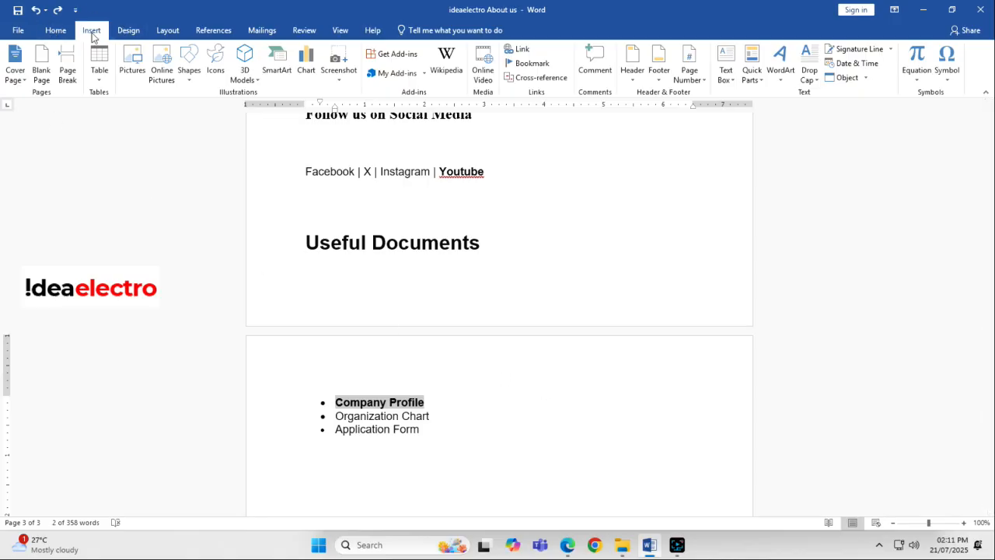
pyautogui.click(517, 51)
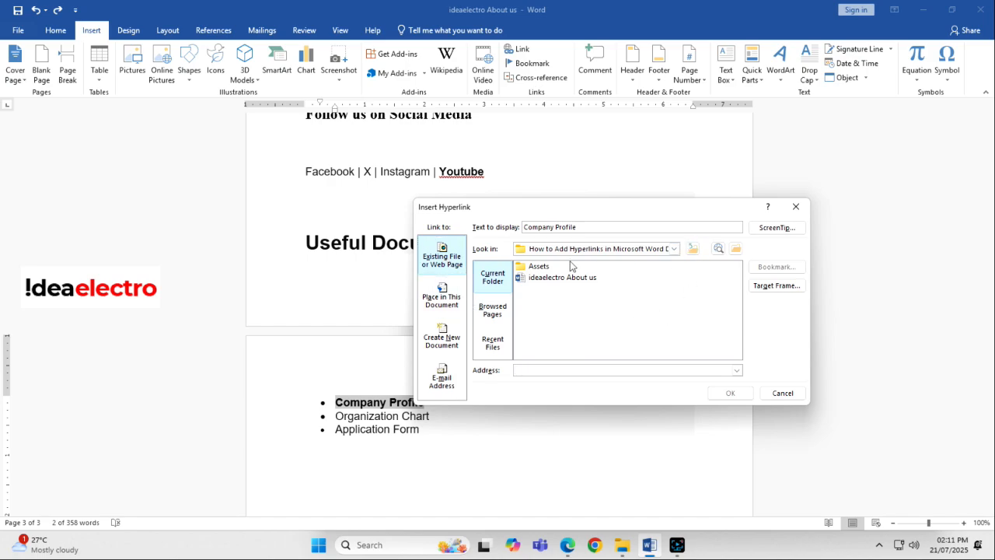
# - Set the hyperlink's target to "ideaelectro Company Profile.pdf" in the Assets folder of "How to Add Hyperlinks in Microsoft Word Documents" and insert the link
pyautogui.click(692, 248)
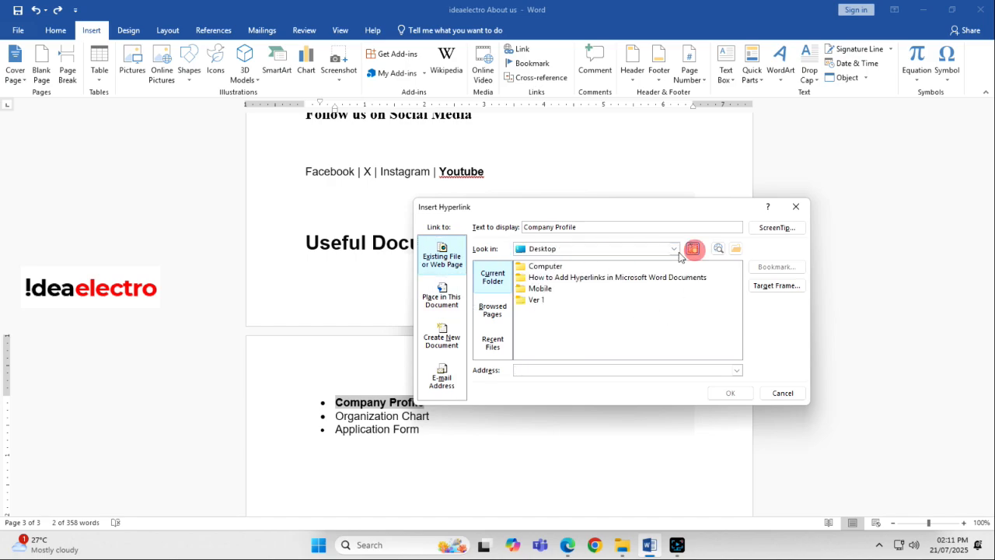
pyautogui.doubleClick(548, 279)
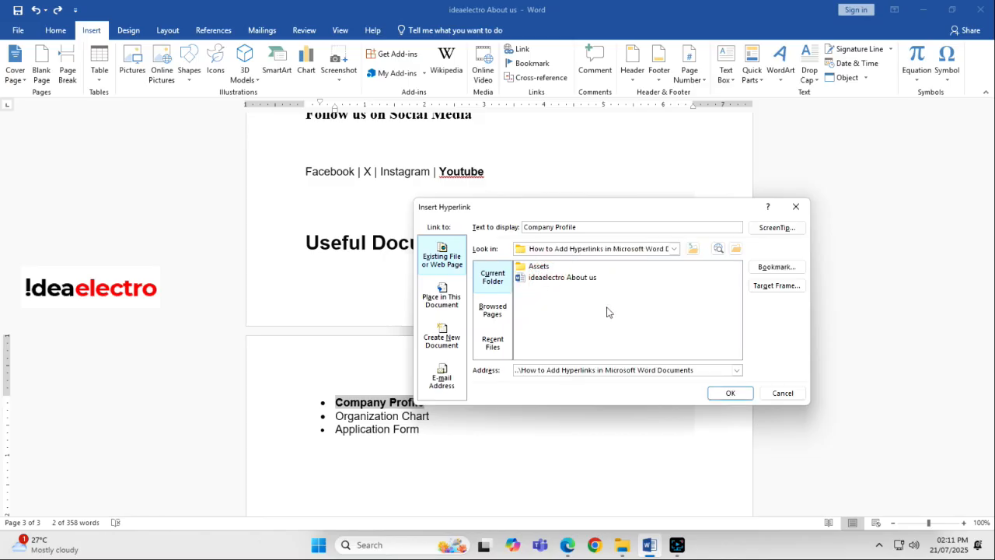
pyautogui.doubleClick(534, 268)
pyautogui.click(541, 268)
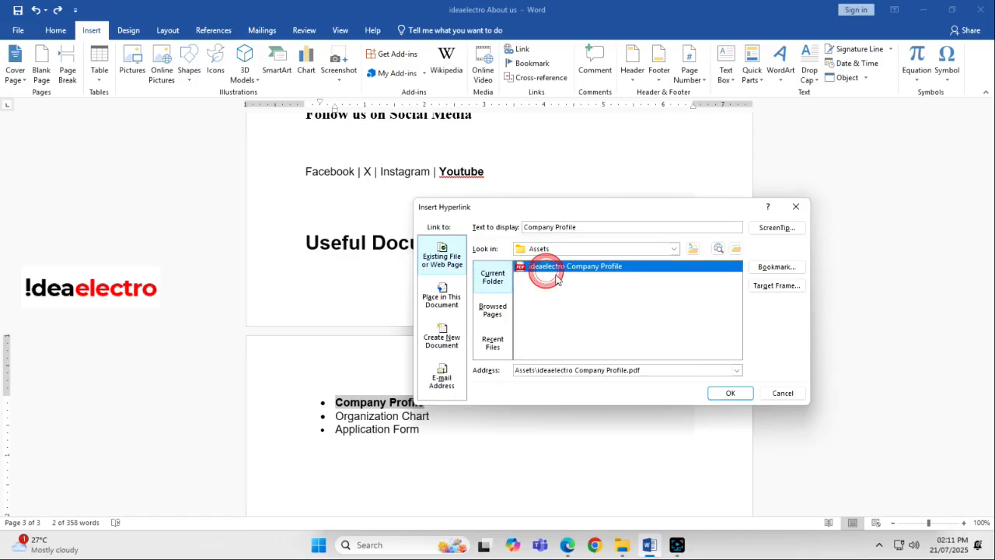
pyautogui.click(730, 393)
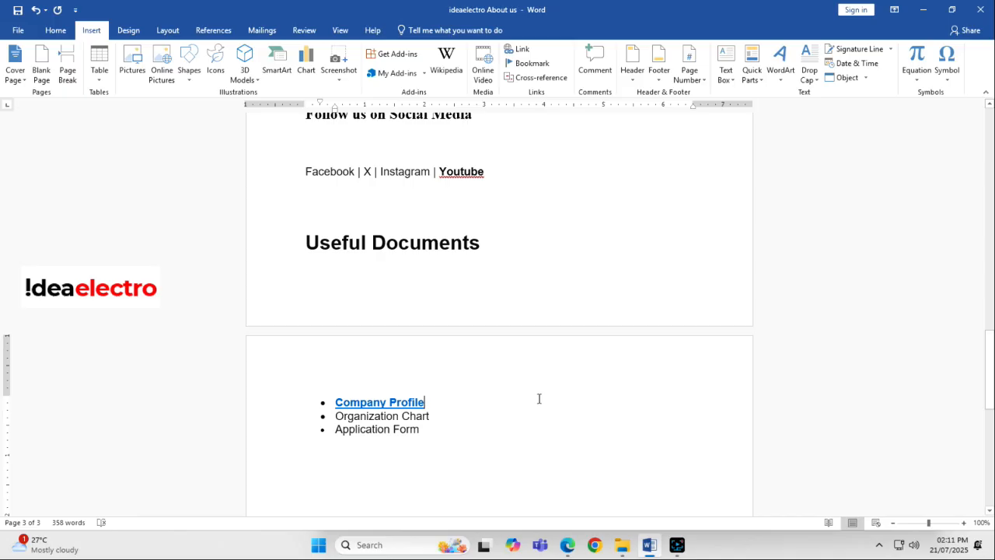
# - Follow the "Company Profile" hyperlink, allow the PDF to open, look through it and return to the Word document
pyautogui.click(416, 418)
pyautogui.keyDown('ctrl'); pyautogui.click(393, 402); pyautogui.keyUp('ctrl')
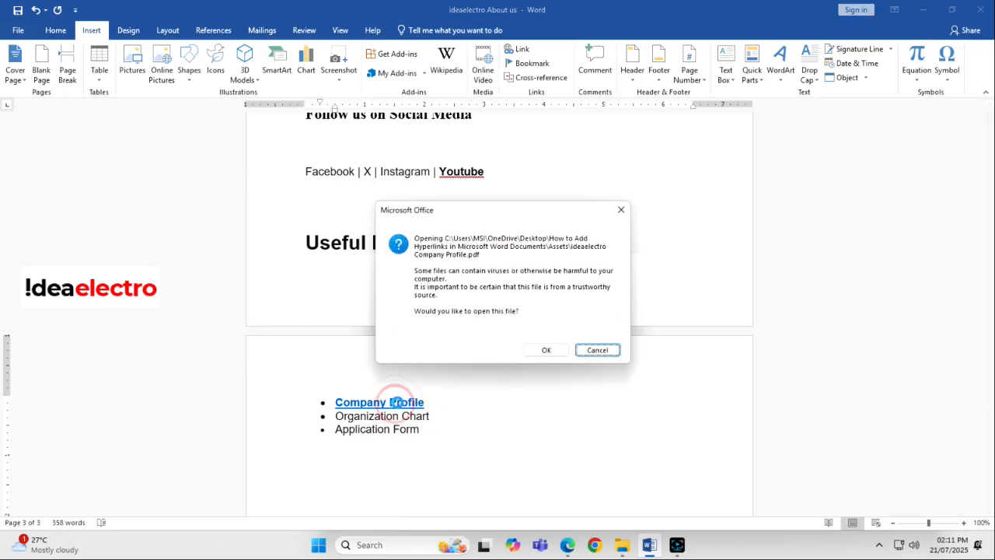
pyautogui.click(555, 352)
pyautogui.scroll(-3, 269, 180)
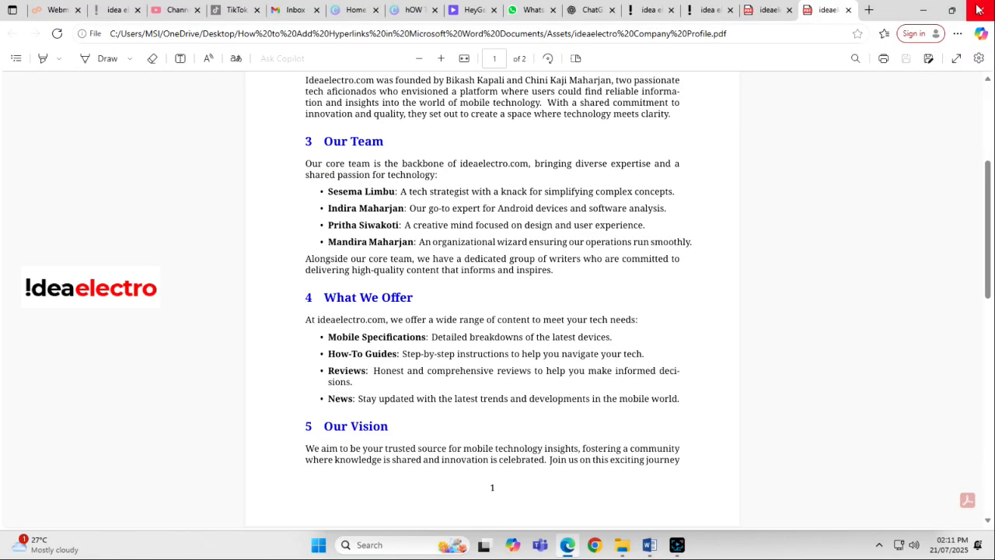
pyautogui.click(917, 10)
pyautogui.click(485, 392)
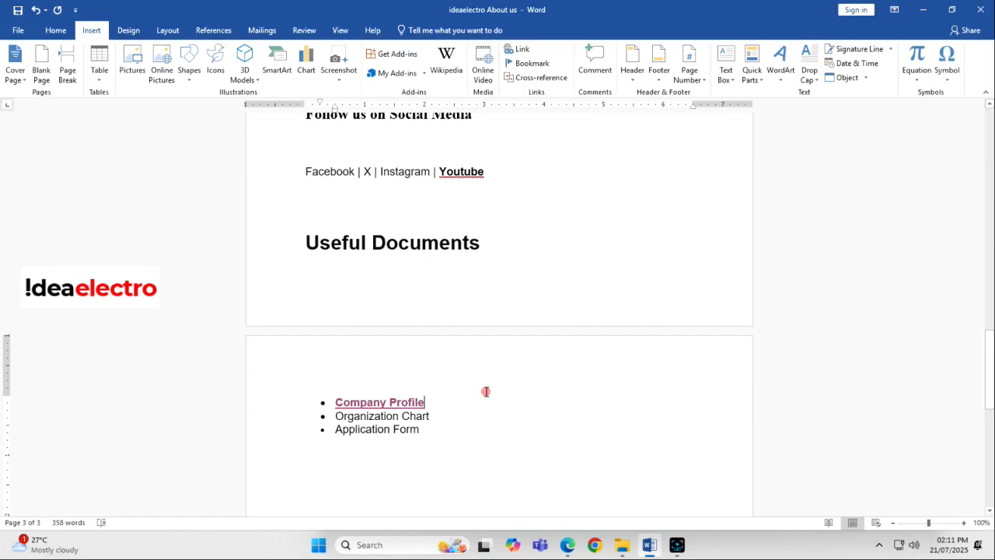
# - Minimize the document and close the File Explorer window to show the "How to Add Hyperlinks in Microsoft Word Documents" folder on the desktop
pyautogui.click(922, 9)
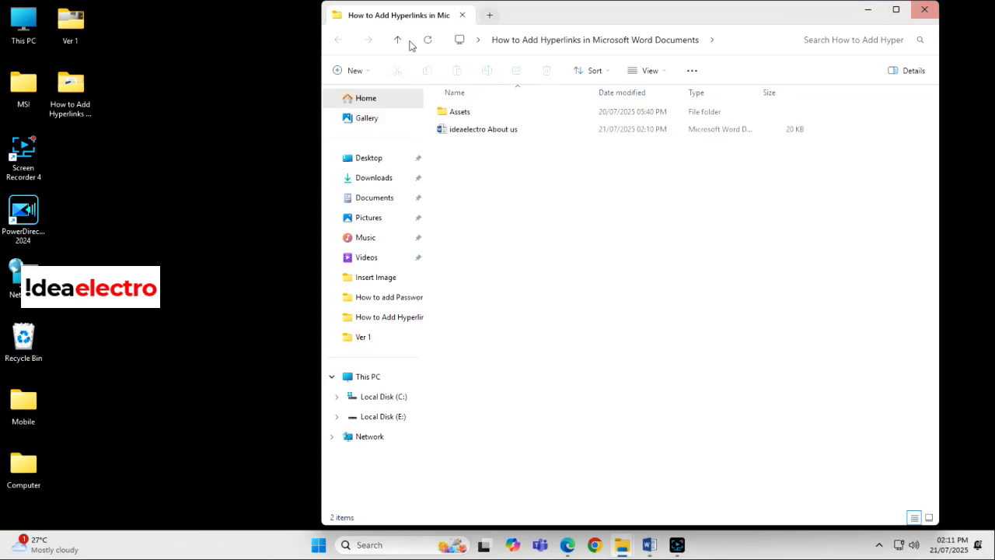
pyautogui.click(924, 9)
pyautogui.click(73, 125)
pyautogui.click(59, 115)
pyautogui.click(147, 110)
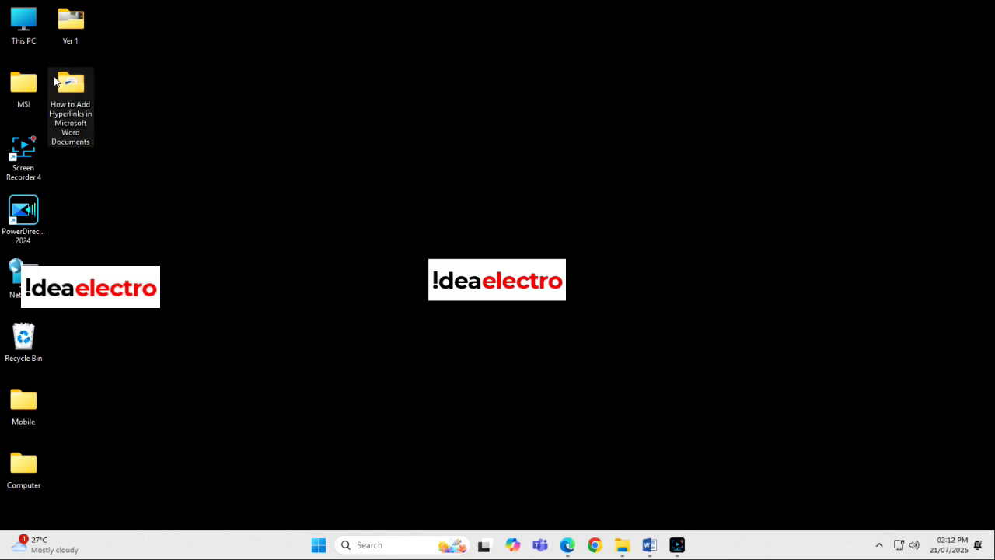